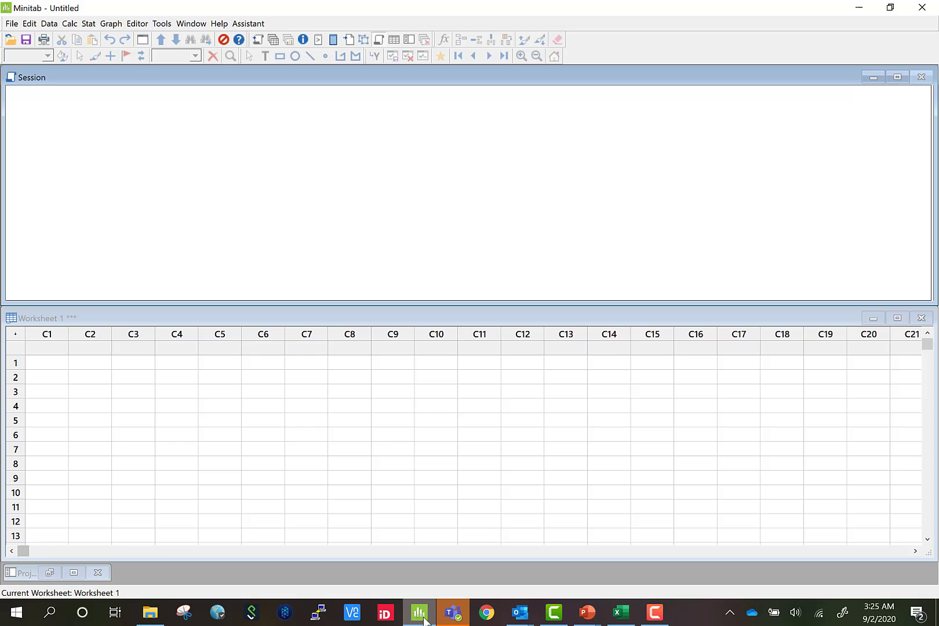
Step: Create a factorial design: 4 factors, 16-run full factorial, 1 center point per block
{"action": "left_click", "coordinate": [91, 23]}
{"action": "mouse_move", "coordinate": [129, 90]}
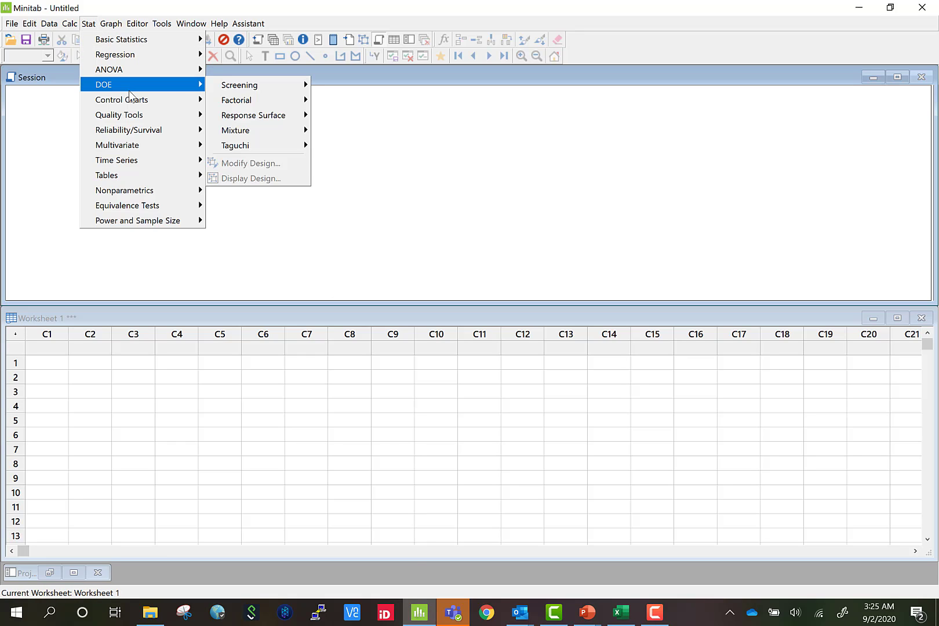
{"action": "mouse_move", "coordinate": [249, 100]}
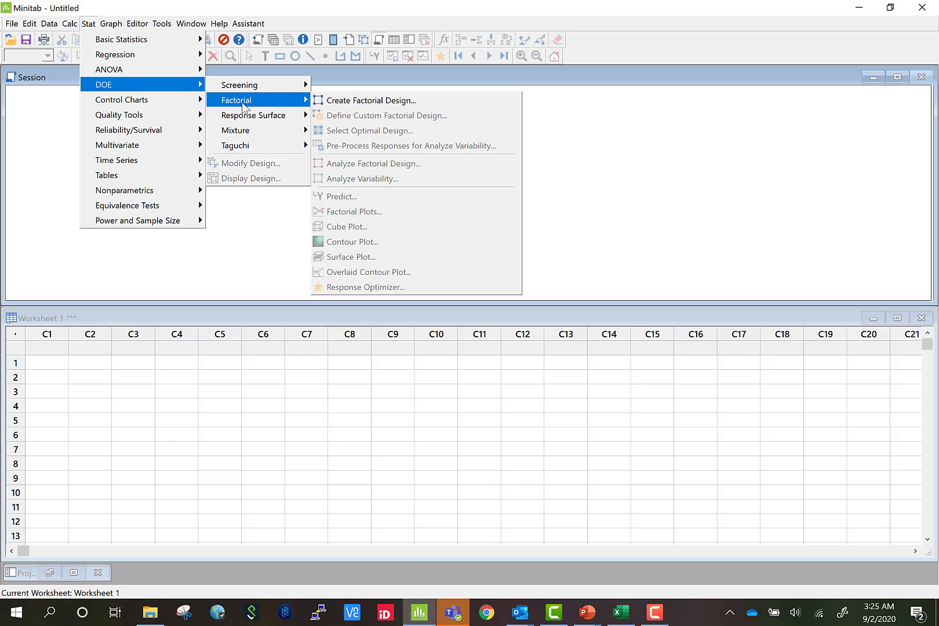
{"action": "left_click", "coordinate": [348, 104]}
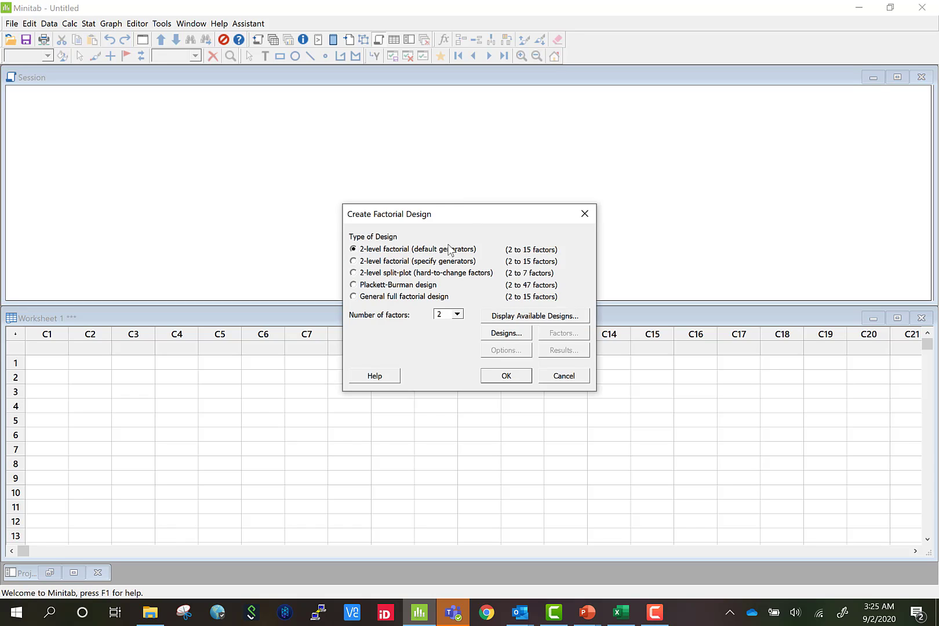
{"action": "left_click", "coordinate": [458, 314]}
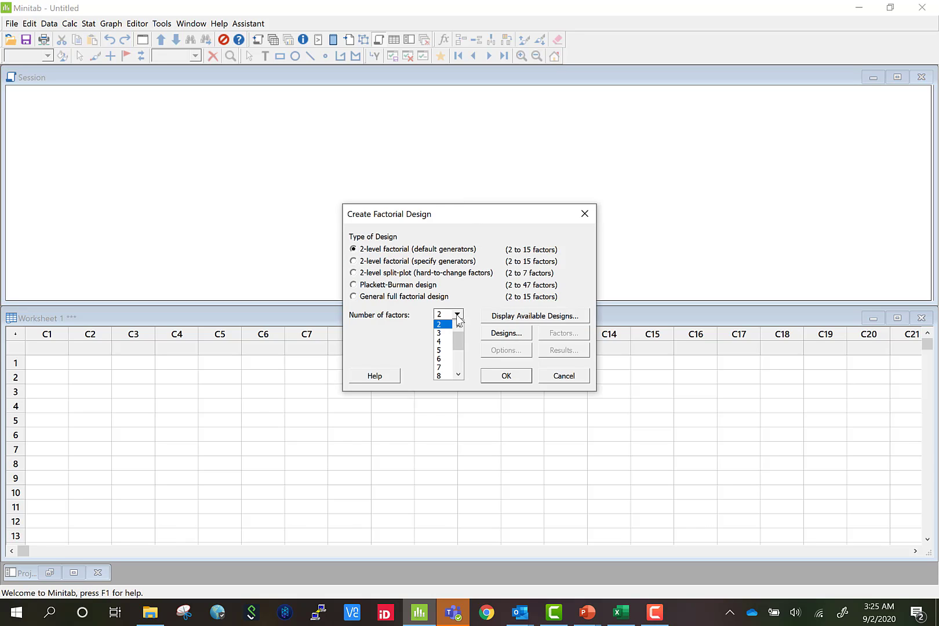
{"action": "left_click", "coordinate": [441, 341]}
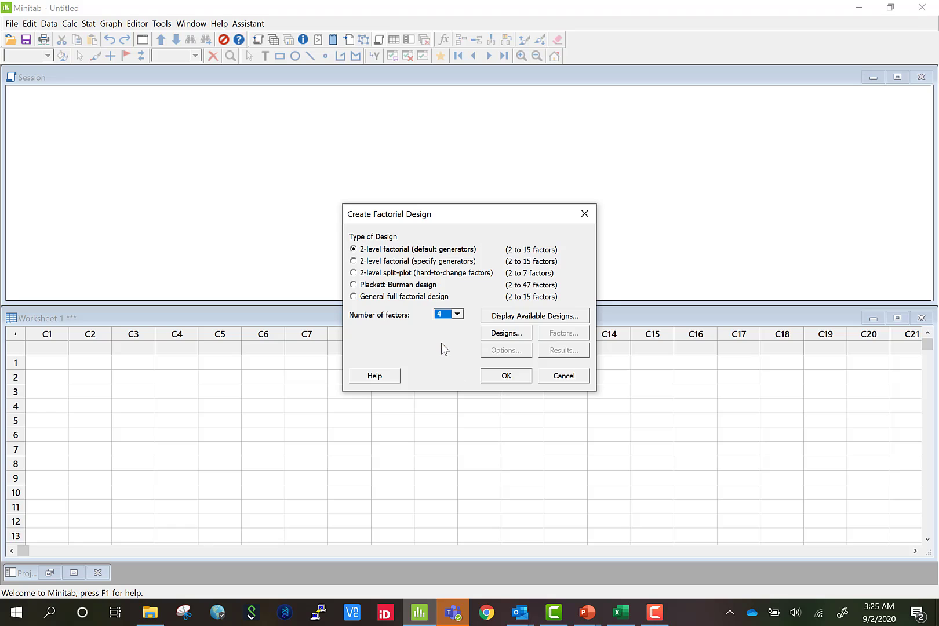
{"action": "left_click", "coordinate": [514, 335]}
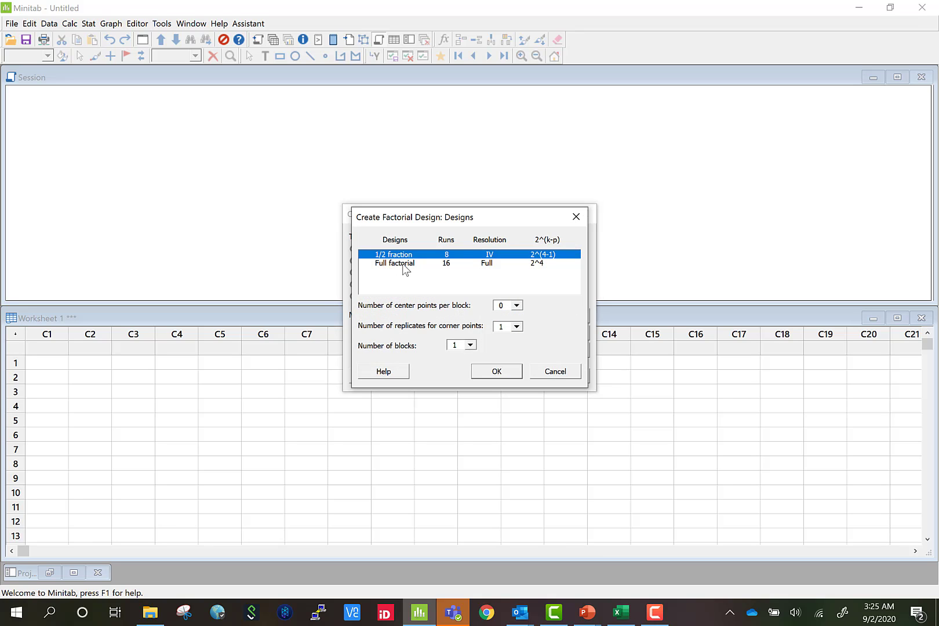
{"action": "left_click", "coordinate": [404, 265]}
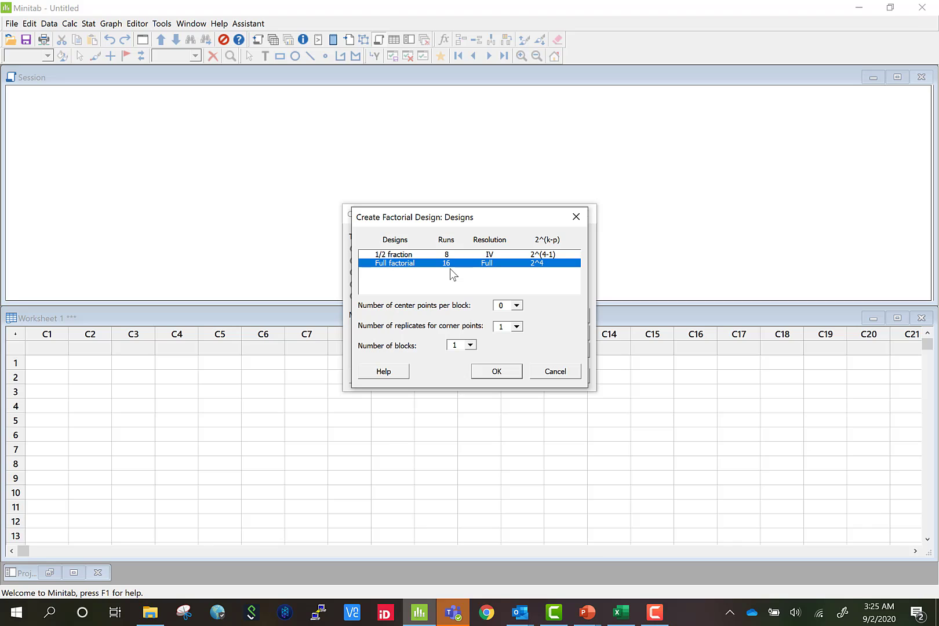
{"action": "left_click", "coordinate": [516, 306]}
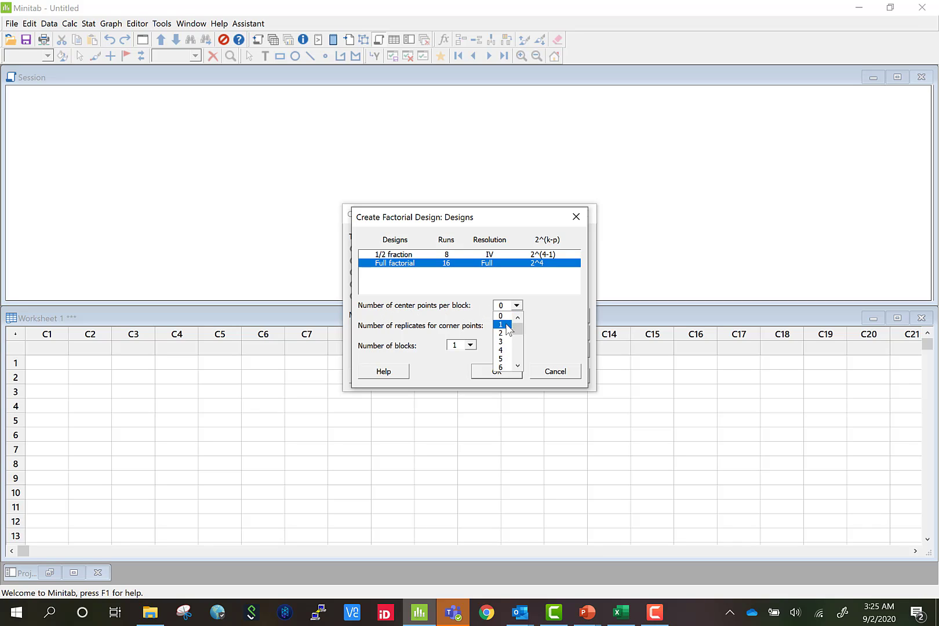
{"action": "left_click", "coordinate": [507, 325]}
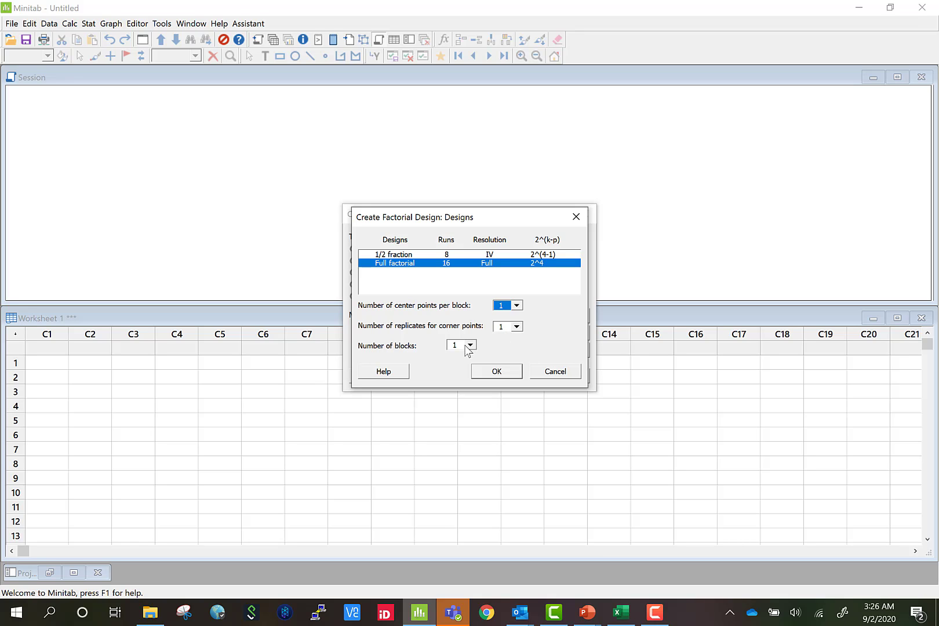
{"action": "left_click", "coordinate": [480, 372]}
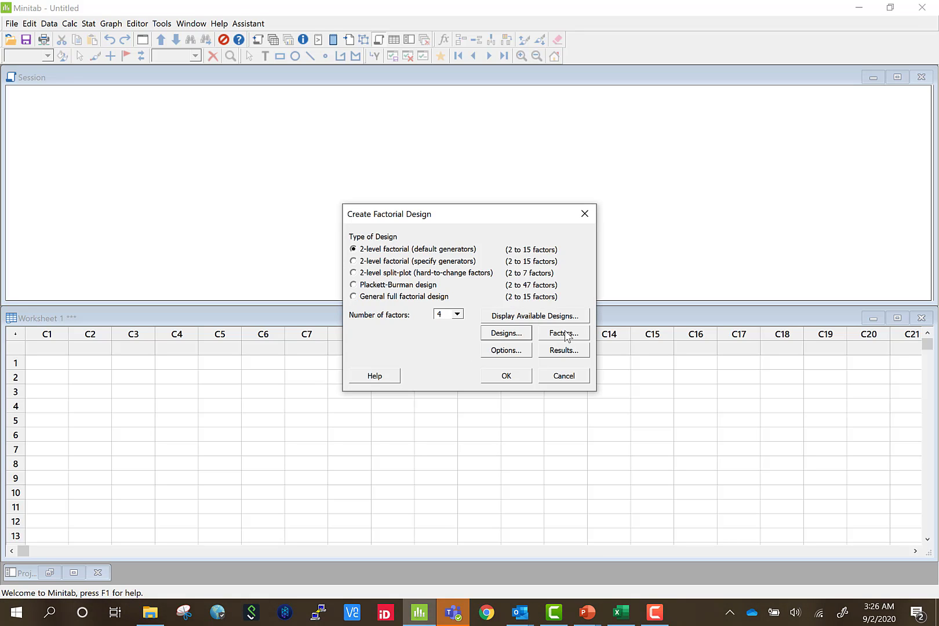
Step: Name the factors Melt Pressure, Step Time, PFA and Cooling Time
{"action": "left_click", "coordinate": [564, 334]}
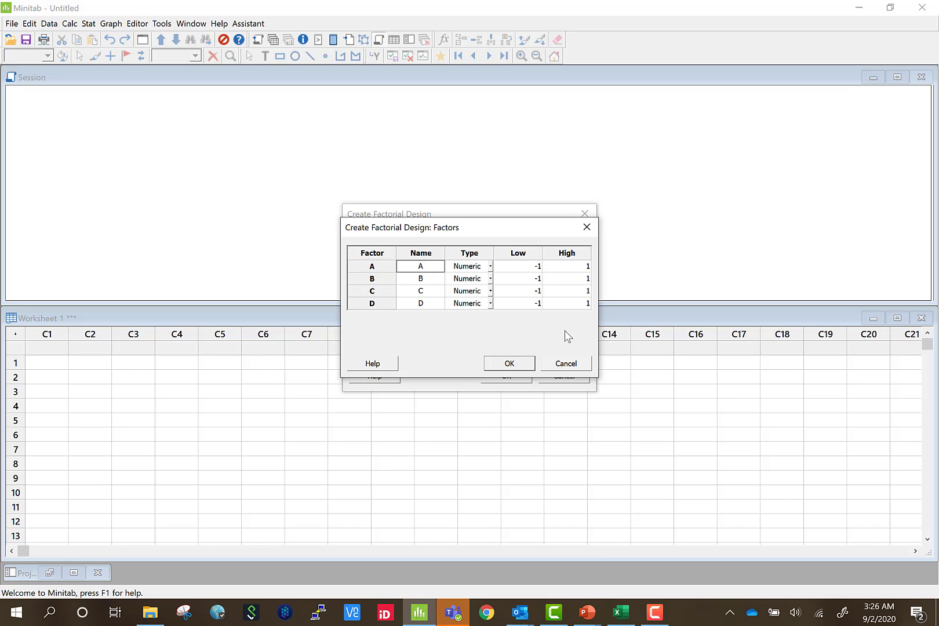
{"action": "type", "text": "Melt Pressure"}
{"action": "key", "text": "Down"}
{"action": "type", "text": "Step Time"}
{"action": "key", "text": "Down"}
{"action": "type", "text": "PFA"}
{"action": "key", "text": "Down"}
{"action": "type", "text": "Cooling Time"}
Step: Set Melt Pressure levels to 6000/8500 and Step Time levels to 2.15/6
{"action": "key", "text": "Tab"}
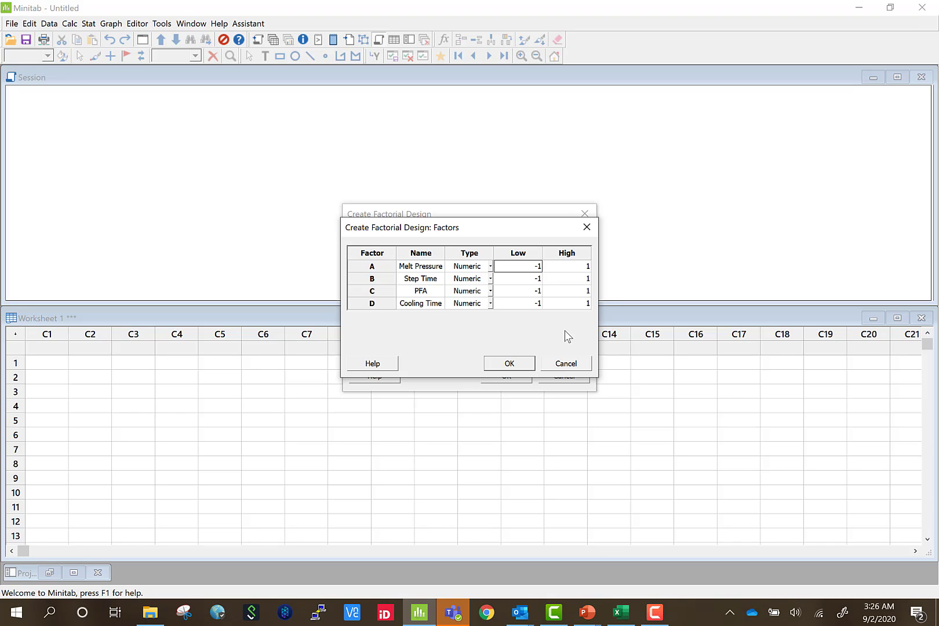
{"action": "type", "text": "6000"}
{"action": "key", "text": "Tab"}
{"action": "type", "text": "8500"}
{"action": "key", "text": "Tab"}
{"action": "type", "text": "2.15"}
{"action": "key", "text": "Down"}
{"action": "key", "text": "shift+Tab"}
{"action": "type", "text": "6"}
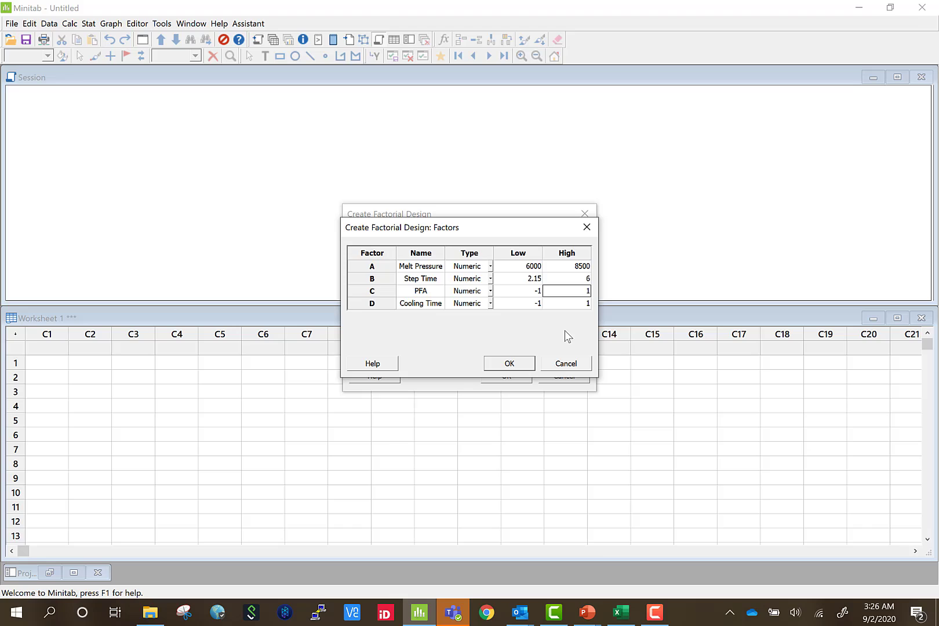
Step: Set PFA levels to -2/-1 and Cooling Time levels to 4/8, then confirm
{"action": "key", "text": "Tab"}
{"action": "key", "text": "BackSpace"}
{"action": "type", "text": "2"}
{"action": "key", "text": "Tab"}
{"action": "type", "text": "-"}
{"action": "key", "text": "Tab"}
{"action": "type", "text": "4"}
{"action": "key", "text": "Tab"}
{"action": "type", "text": "8"}
{"action": "left_click", "coordinate": [507, 364]}
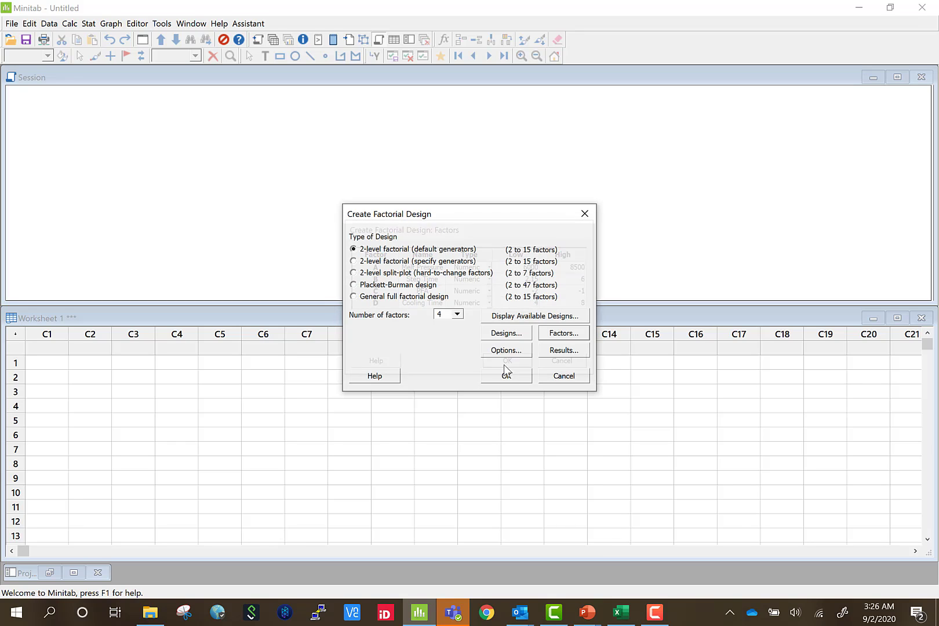
Step: Generate the 17-run design, select its table in Worksheet 1, and switch to Excel
{"action": "left_click", "coordinate": [515, 378]}
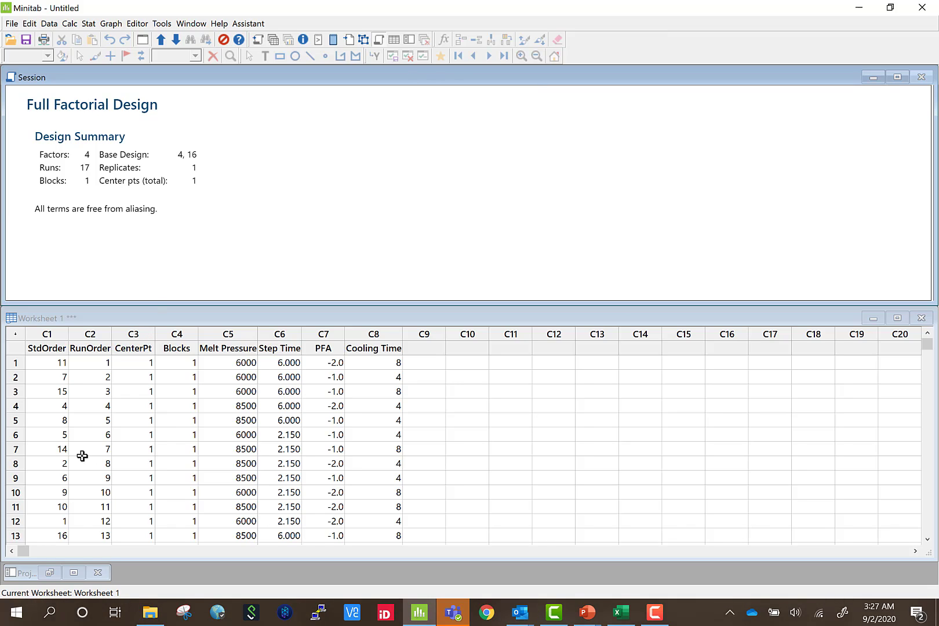
{"action": "left_click", "coordinate": [322, 427]}
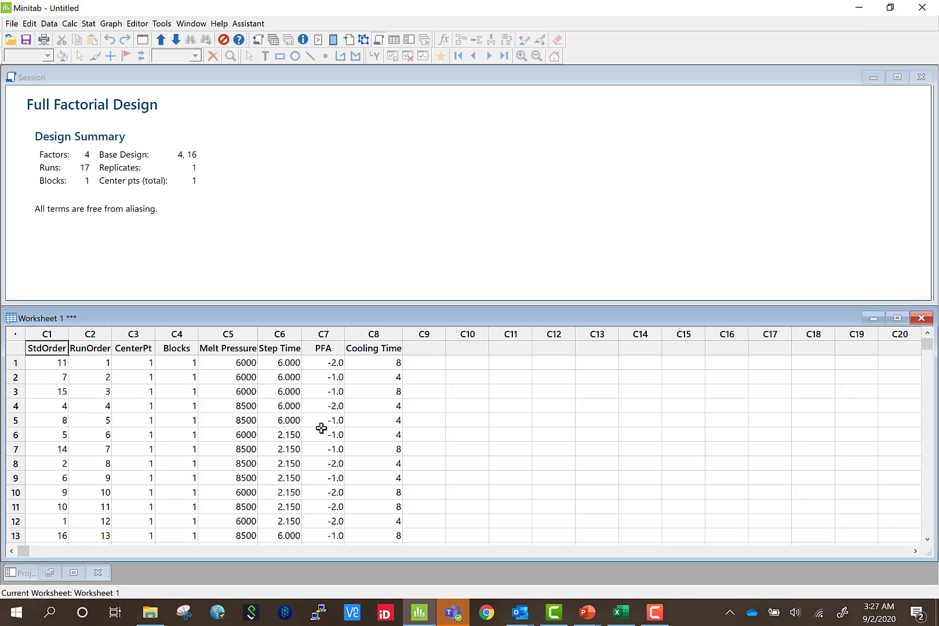
{"action": "left_click", "coordinate": [323, 377]}
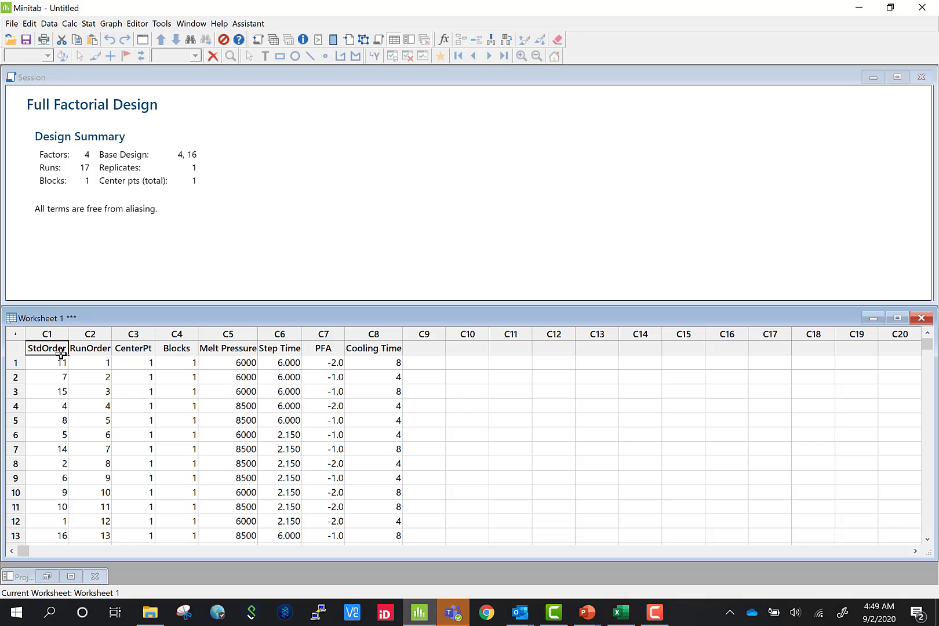
{"action": "left_click_drag", "start_coordinate": [61, 362], "coordinate": [394, 507]}
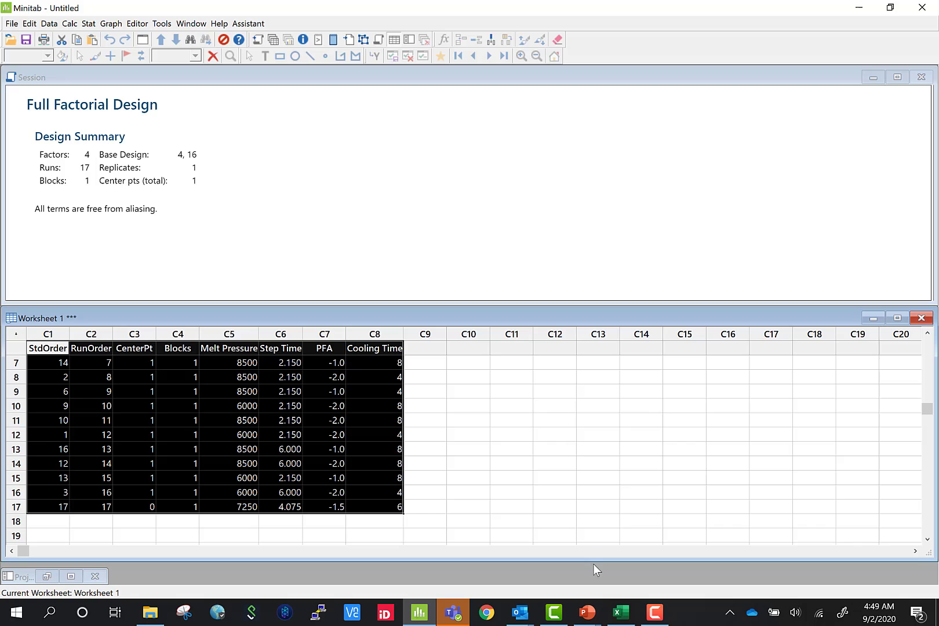
{"action": "left_click", "coordinate": [621, 612]}
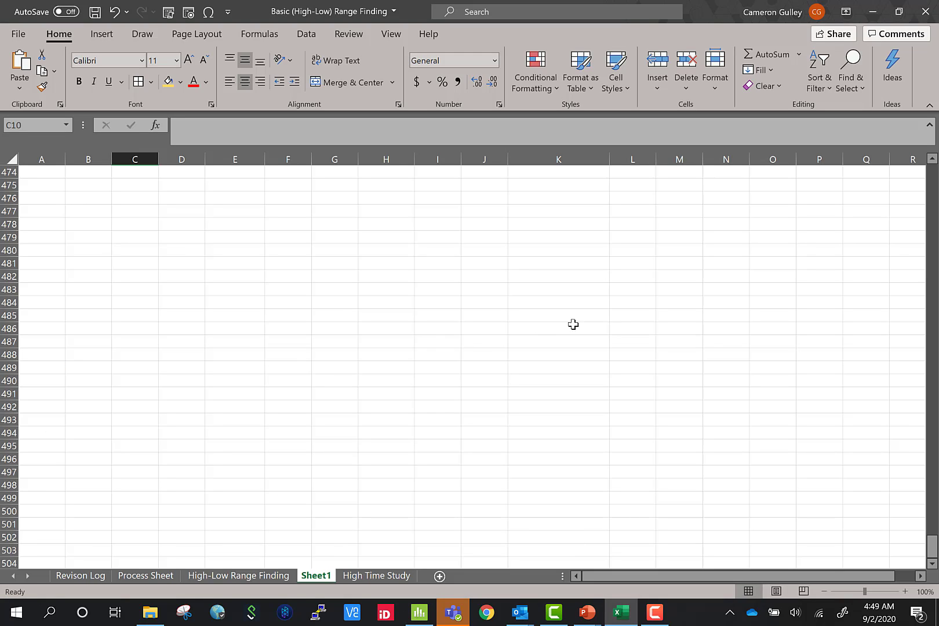
Step: Paste the design at A1 and add Cycle Time and Part Weight headers
{"action": "key", "text": "ctrl+Home"}
{"action": "key", "text": "ctrl+v"}
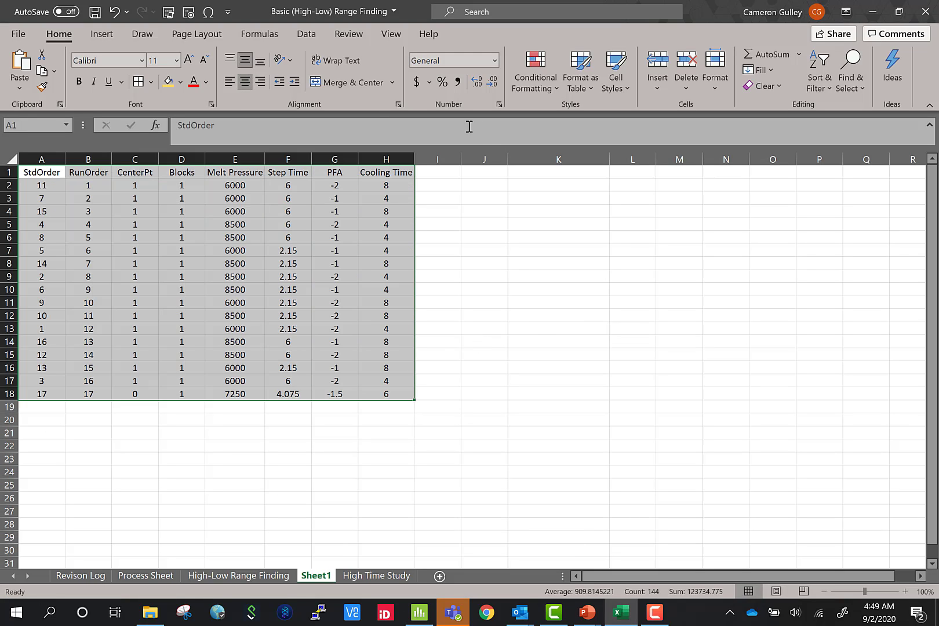
{"action": "left_click", "coordinate": [456, 171]}
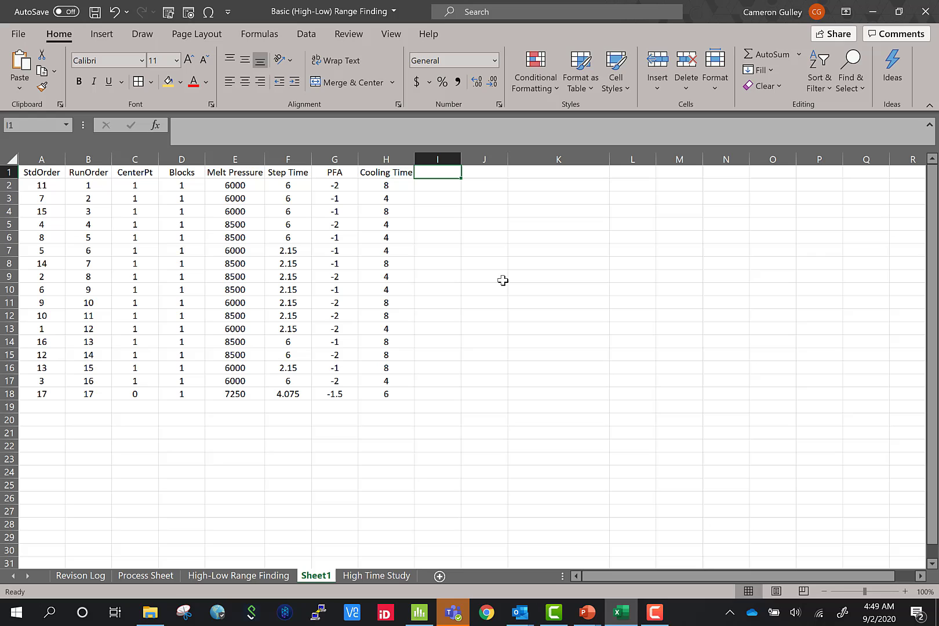
{"action": "type", "text": "Cycle Time"}
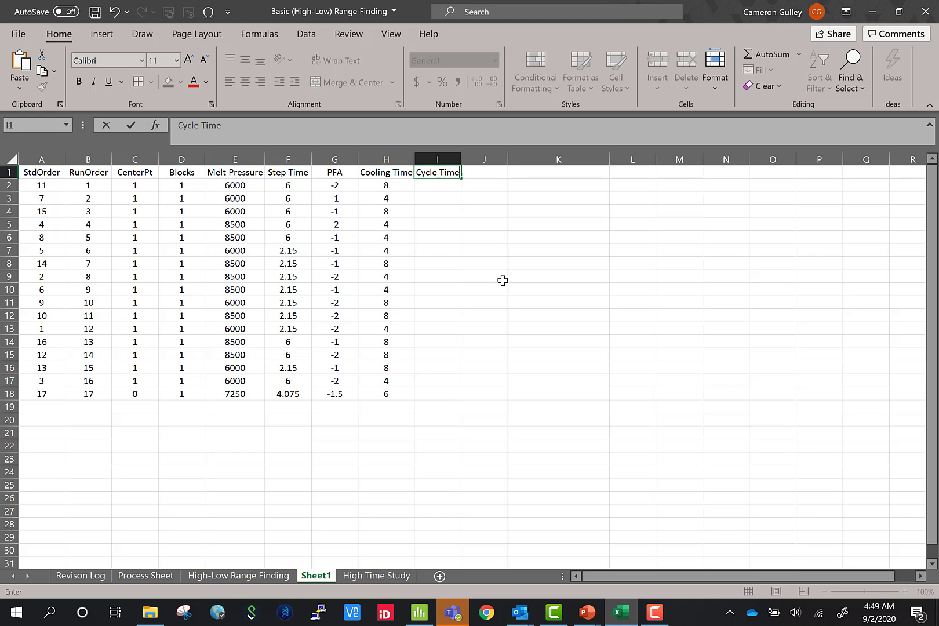
{"action": "key", "text": "Tab"}
{"action": "type", "text": "PArt Weight"}
{"action": "key", "text": "Tab"}
Step: Add Time to Cavity Pressure and center-aligned Flash headers, then select run 1's factor settings
{"action": "key", "text": "Down"}
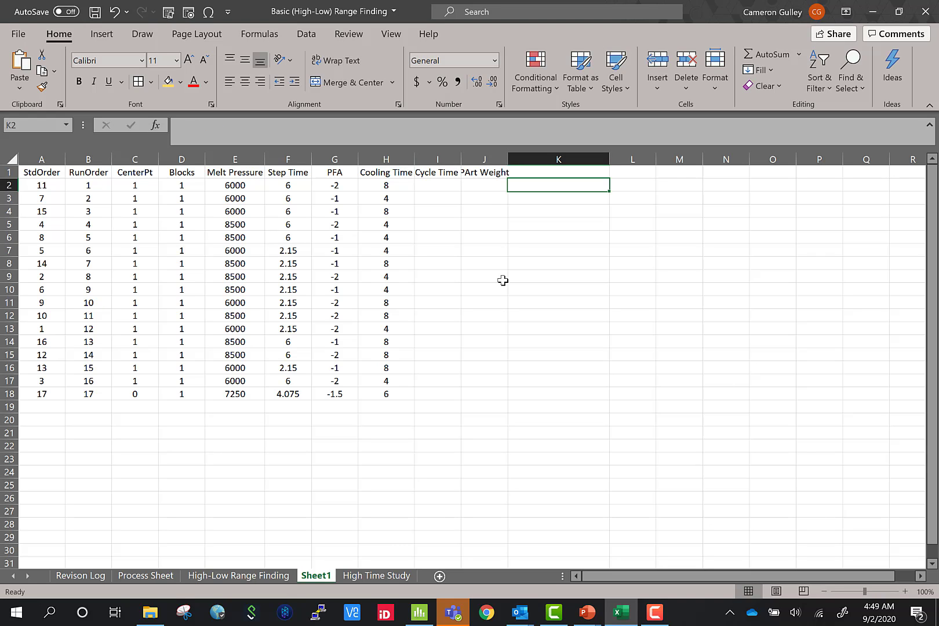
{"action": "key", "text": "Up"}
{"action": "type", "text": "Time to Cavity Pressure"}
{"action": "key", "text": "Tab"}
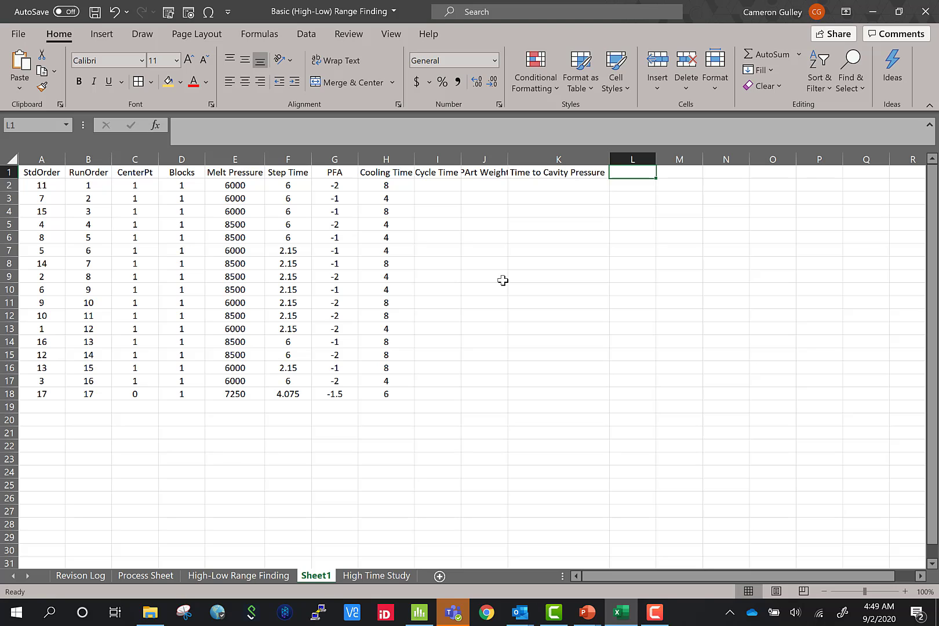
{"action": "type", "text": "Flash"}
{"action": "key", "text": "Return"}
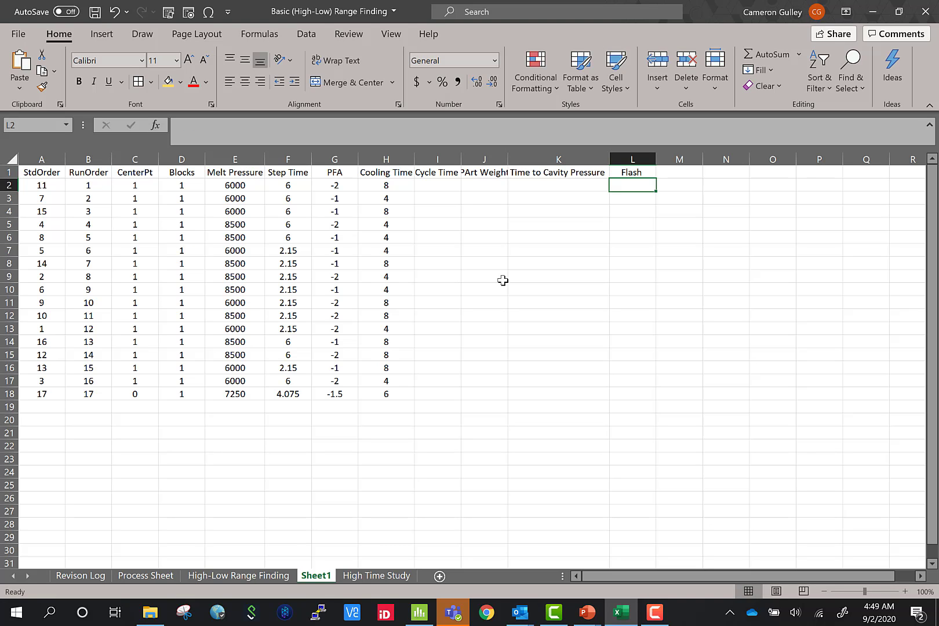
{"action": "key", "text": "Up"}
{"action": "key", "text": "alt+h"}
{"action": "key", "text": "a"}
{"action": "key", "text": "c"}
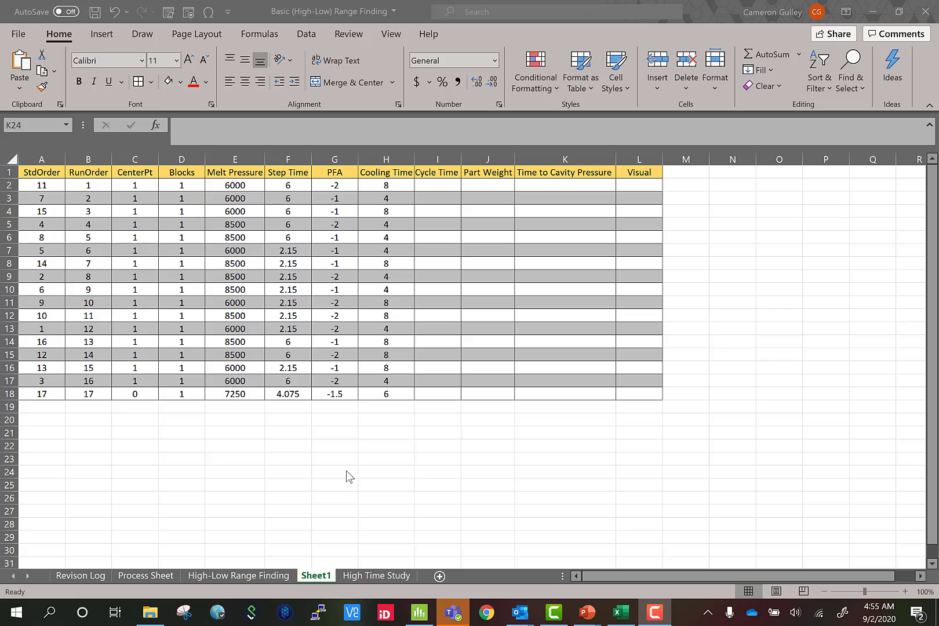
{"action": "left_click", "coordinate": [438, 419]}
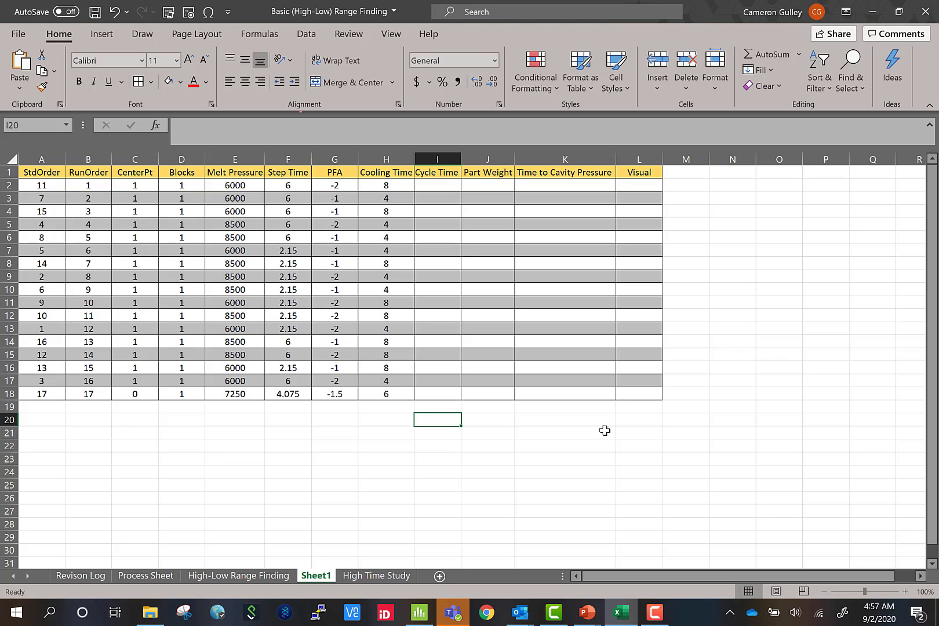
{"action": "left_click_drag", "start_coordinate": [251, 190], "coordinate": [409, 188]}
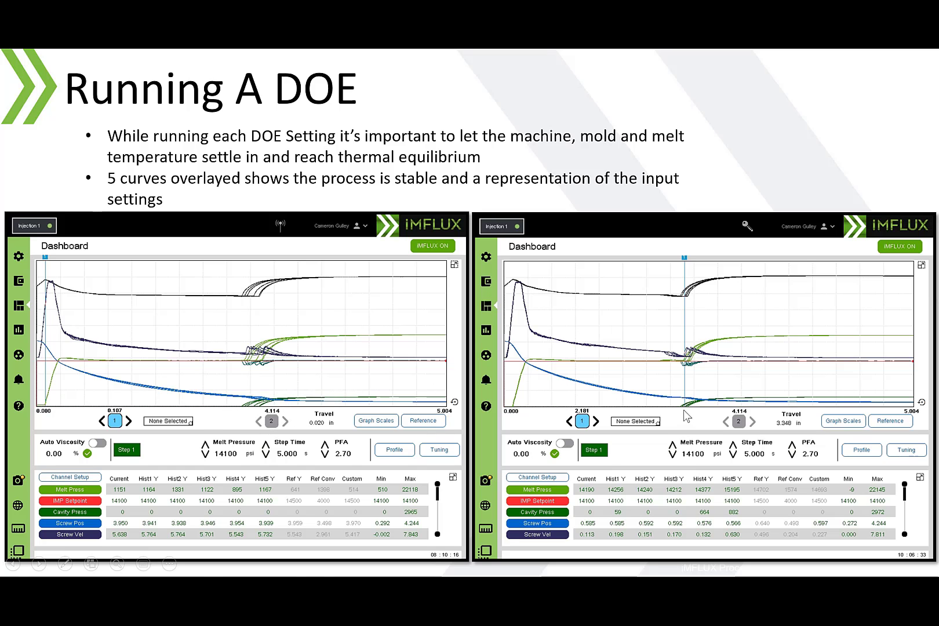
Step: In Excel, select the factor settings of the third run and the center-point run
{"action": "key", "text": "alt+Tab"}
{"action": "key", "text": "Right"}
{"action": "key", "text": "Right"}
{"action": "key", "text": "Right"}
{"action": "key", "text": "Down"}
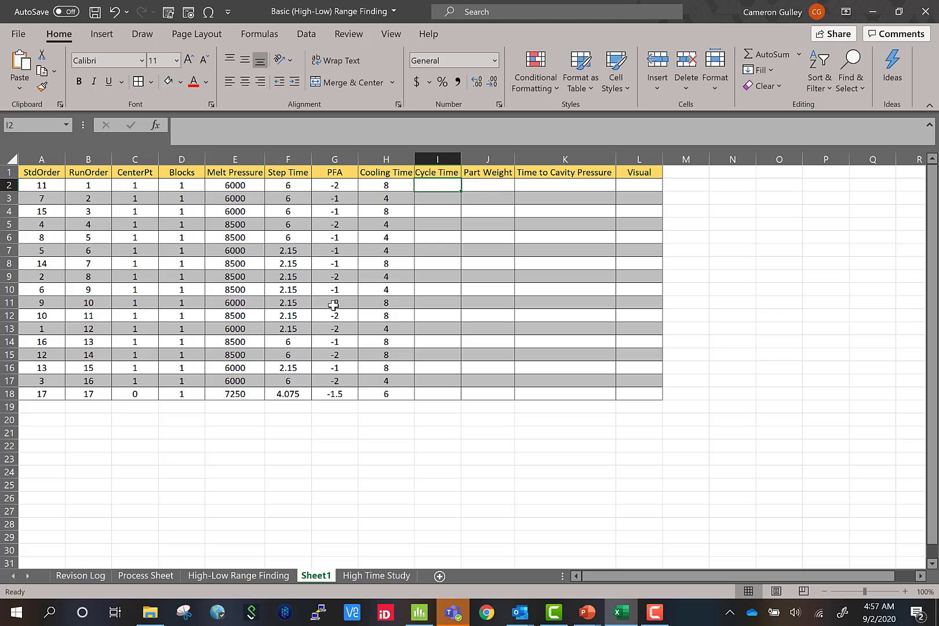
{"action": "key", "text": "Right"}
{"action": "key", "text": "Right"}
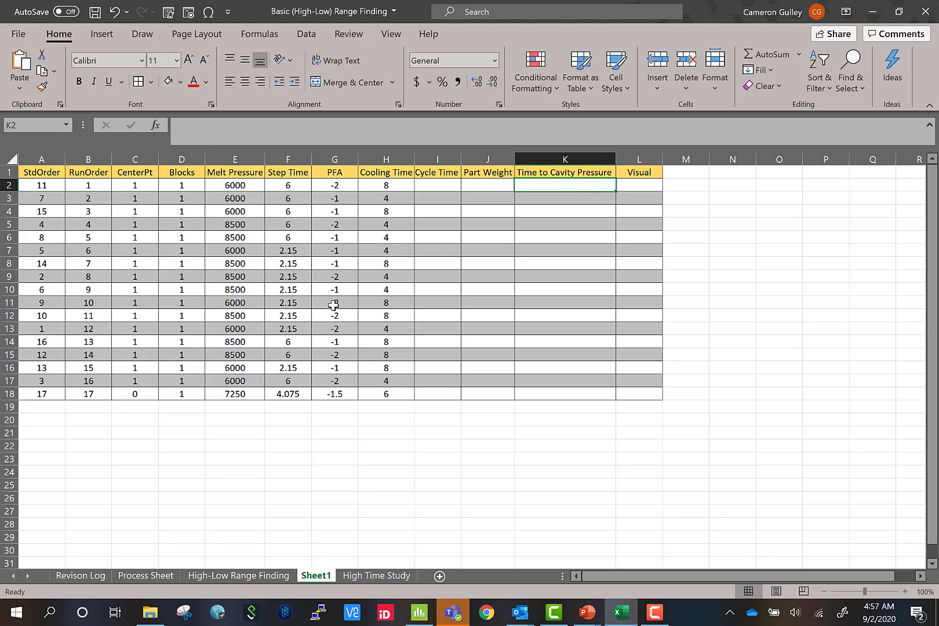
{"action": "key", "text": "Right"}
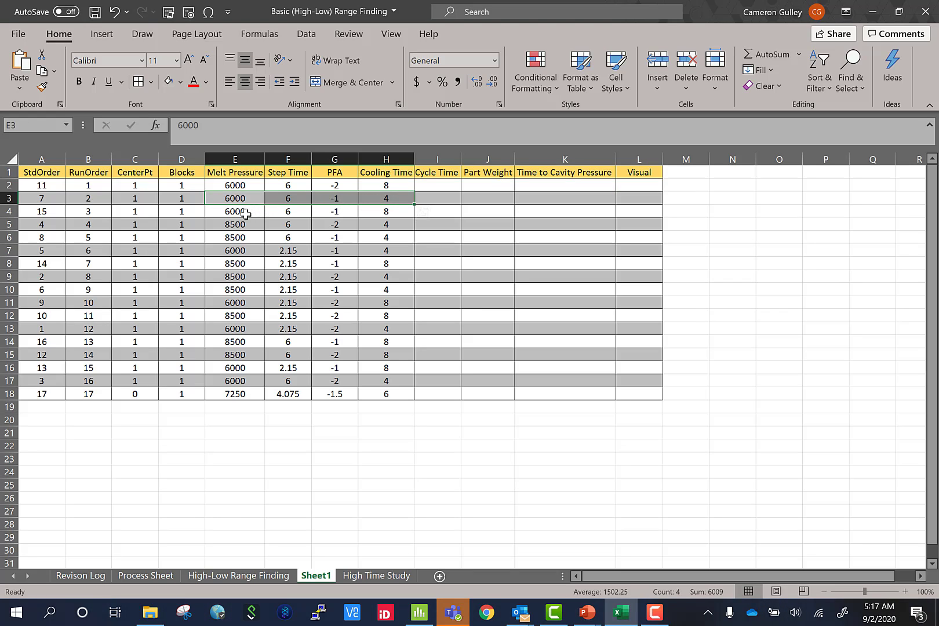
{"action": "left_click", "coordinate": [244, 214]}
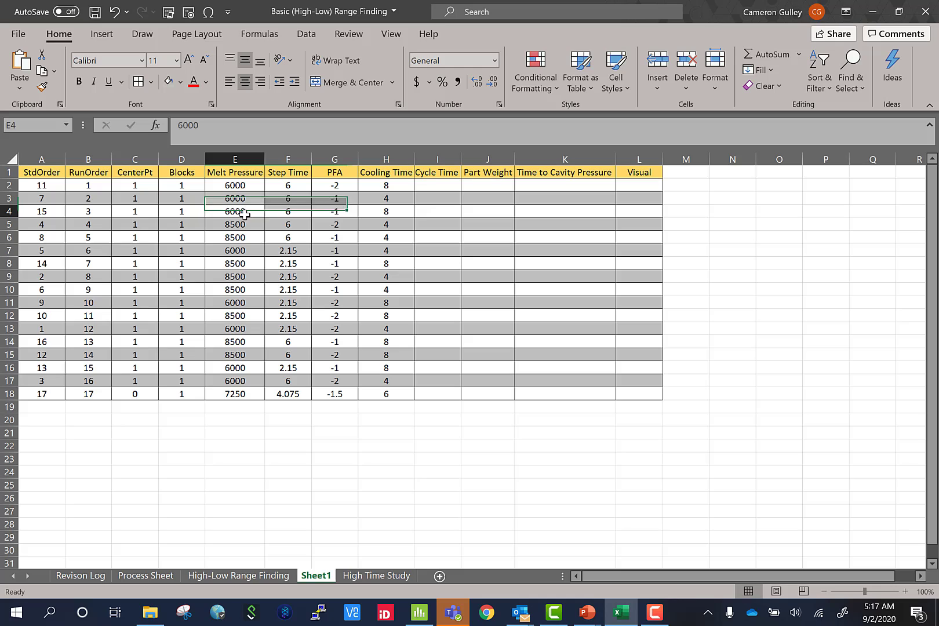
{"action": "left_click_drag", "start_coordinate": [244, 213], "coordinate": [385, 212]}
{"action": "left_click", "coordinate": [243, 395]}
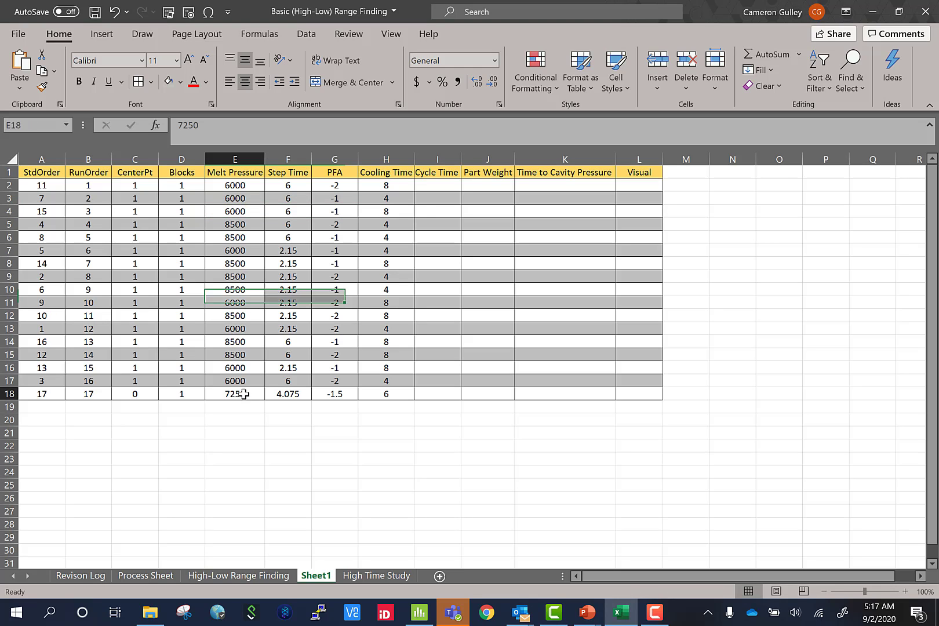
{"action": "left_click_drag", "start_coordinate": [243, 394], "coordinate": [409, 396]}
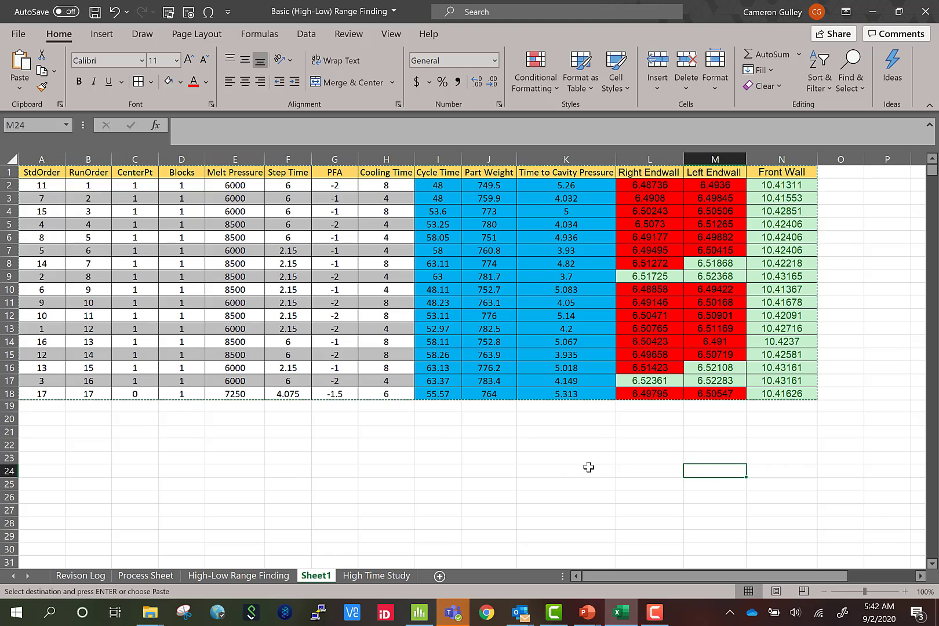
Step: Paste the Front Wall measurements and select the Right and Left Endwall columns
{"action": "left_click", "coordinate": [439, 159]}
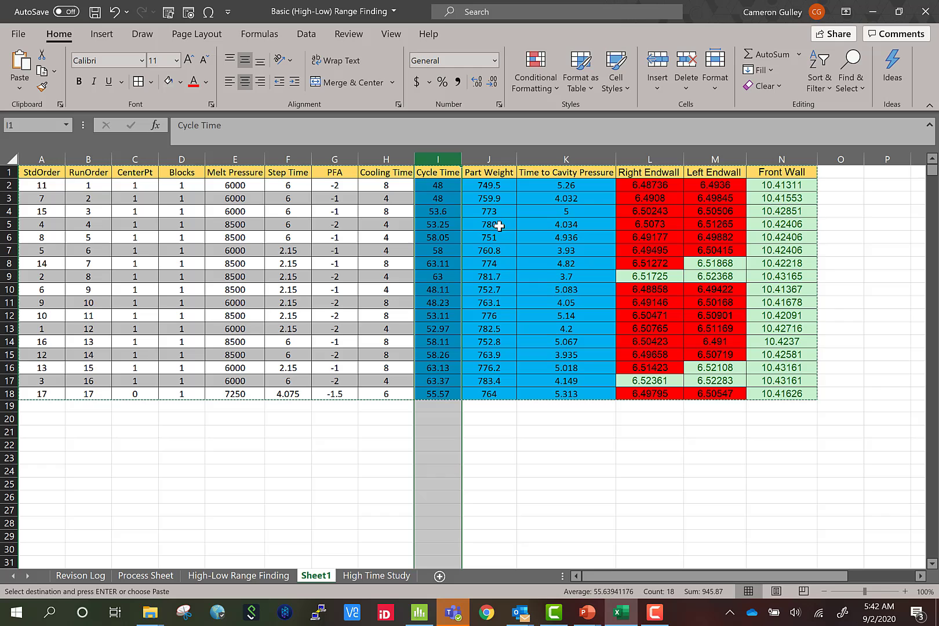
{"action": "left_click_drag", "start_coordinate": [445, 194], "coordinate": [583, 396]}
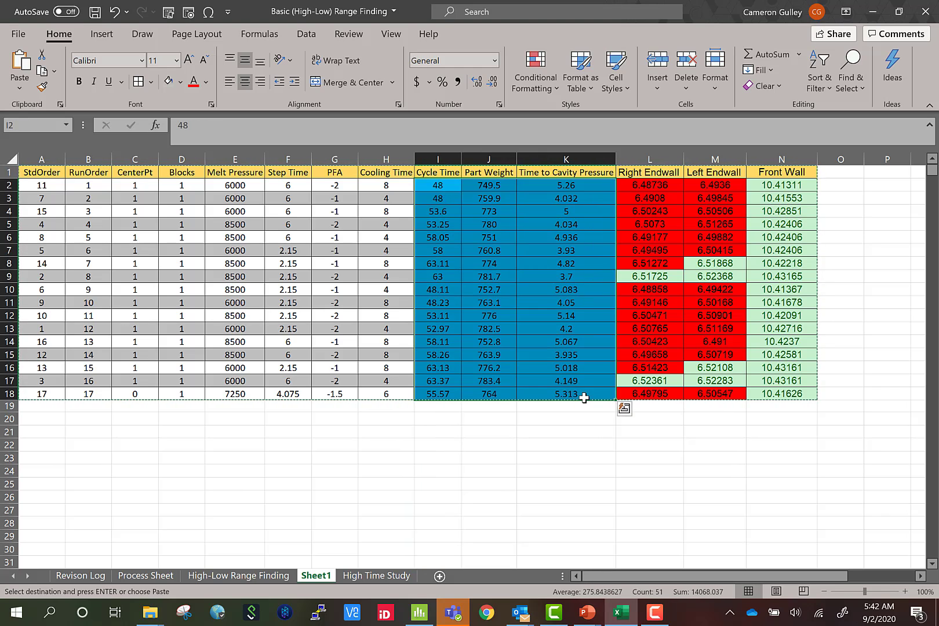
{"action": "left_click", "coordinate": [714, 444]}
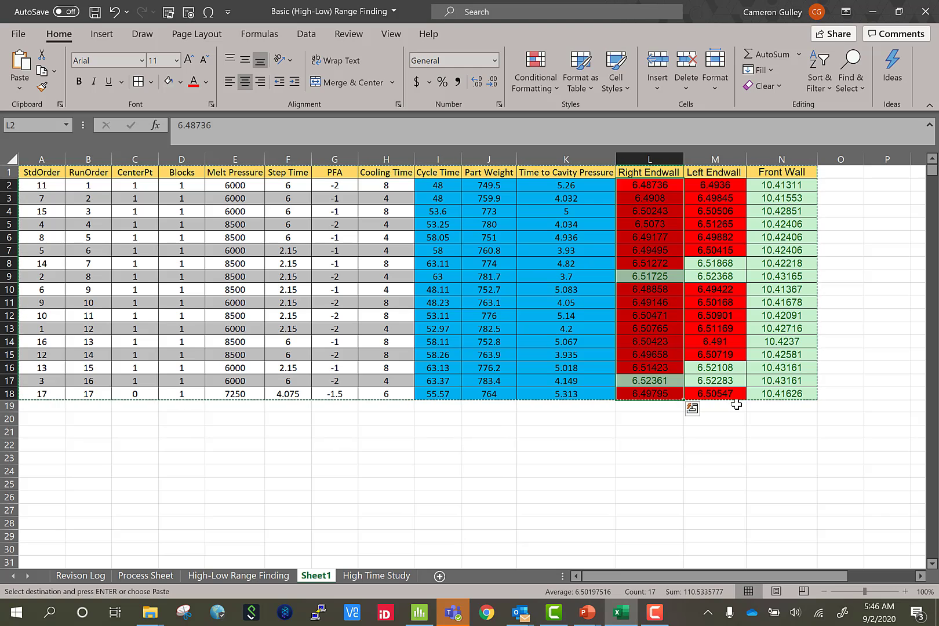
{"action": "left_click", "coordinate": [713, 457]}
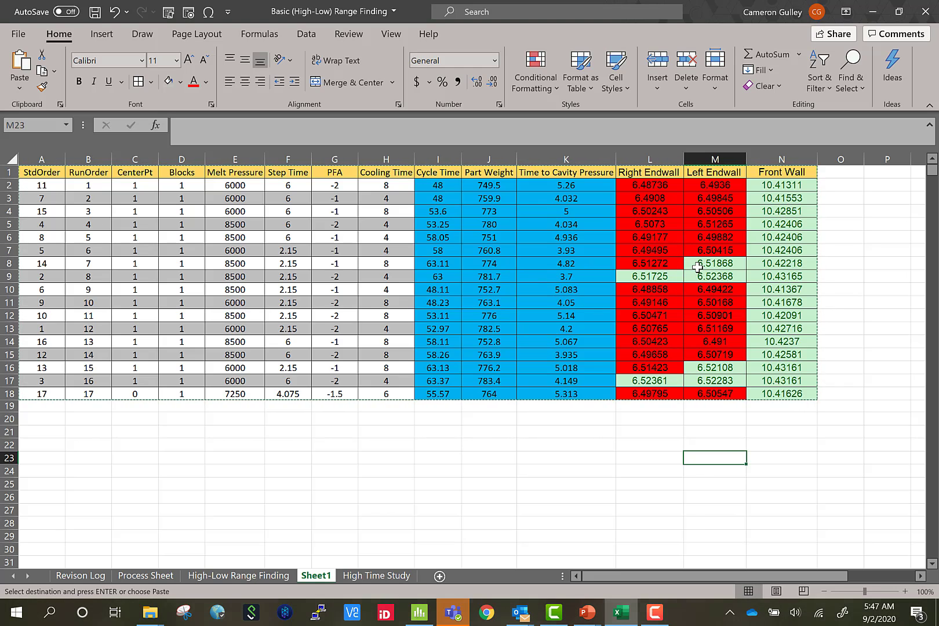
{"action": "left_click", "coordinate": [756, 252]}
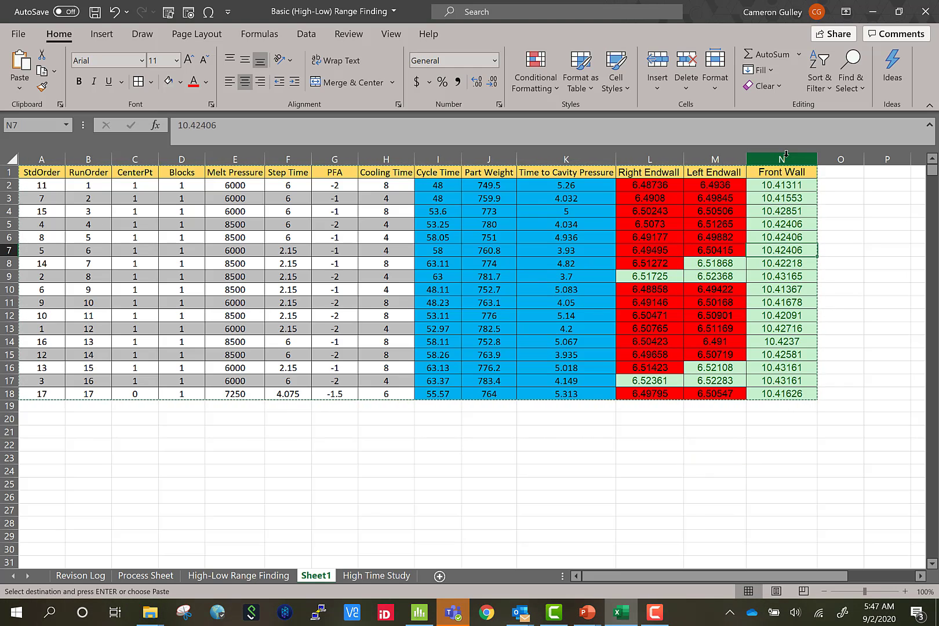
{"action": "left_click_drag", "start_coordinate": [786, 180], "coordinate": [781, 393]}
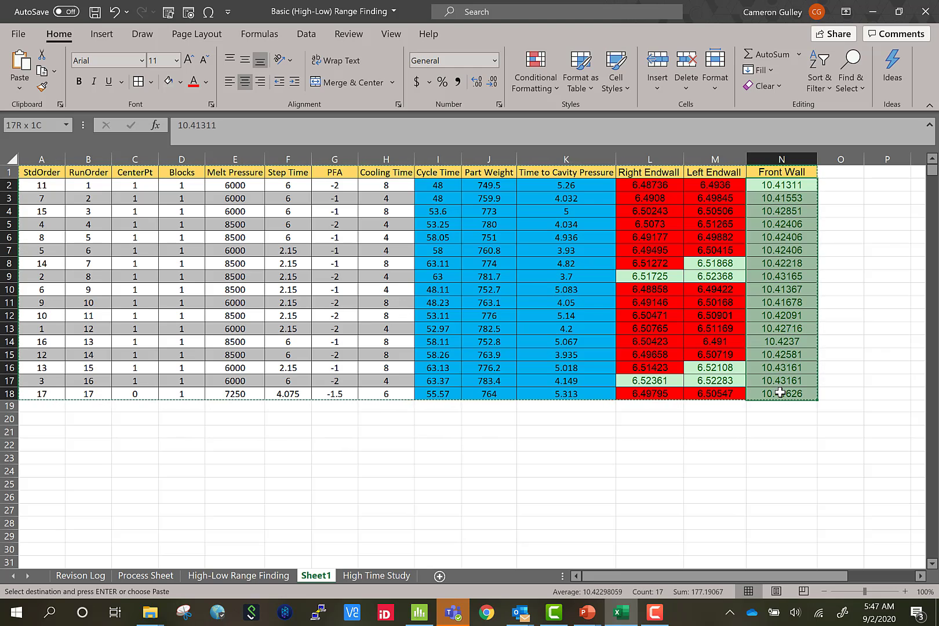
{"action": "key", "text": "ctrl+v"}
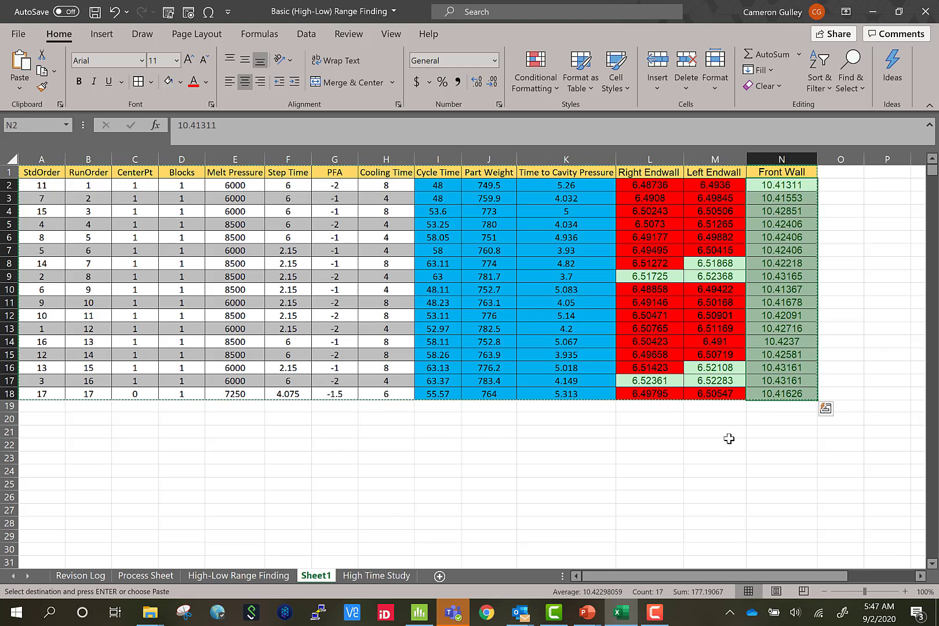
{"action": "left_click_drag", "start_coordinate": [728, 439], "coordinate": [728, 429]}
{"action": "left_click_drag", "start_coordinate": [734, 380], "coordinate": [672, 174]}
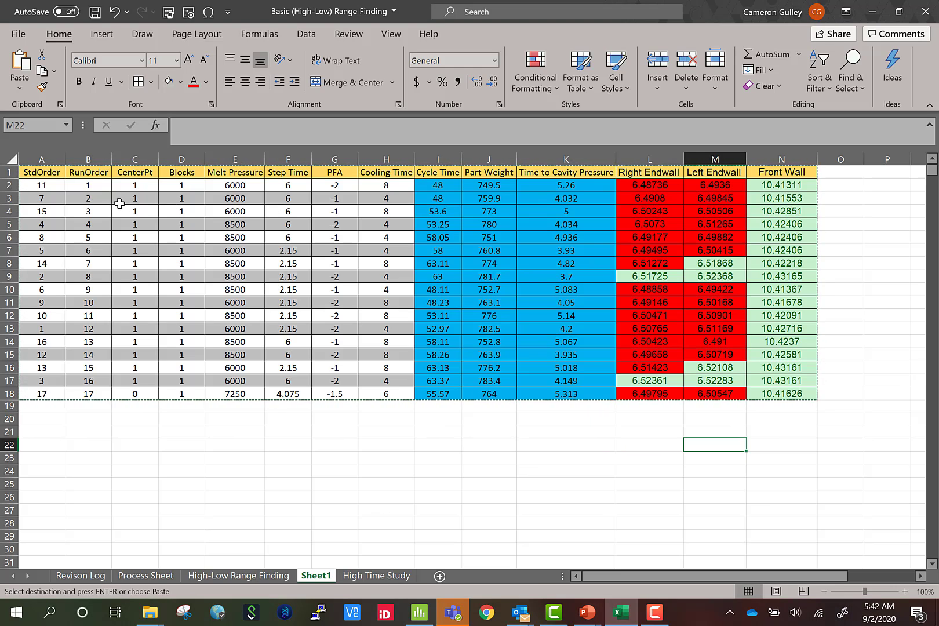
Step: Select the full Excel results table A1:N18, headers included, for copying to Minitab
{"action": "left_click", "coordinate": [86, 185]}
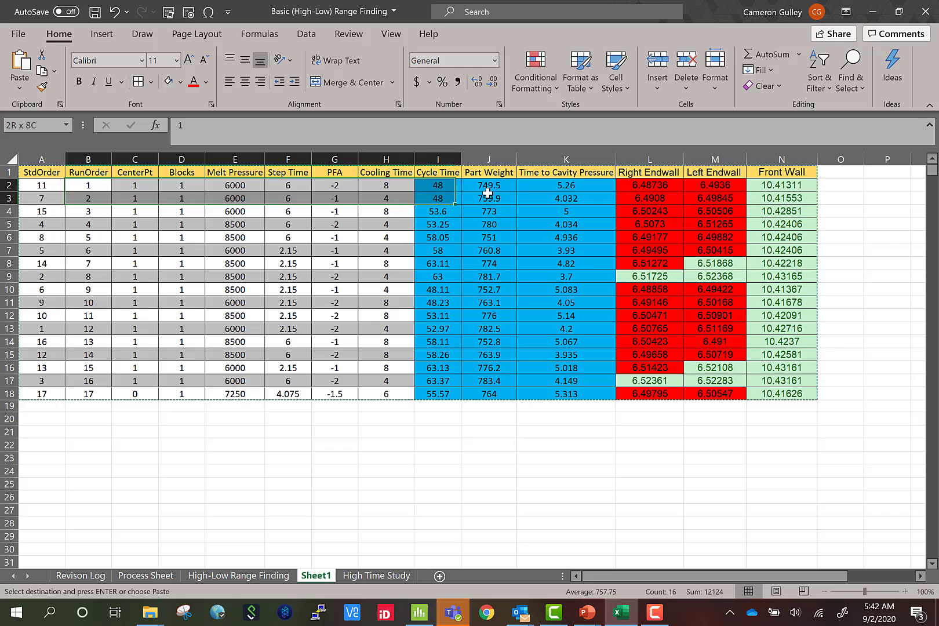
{"action": "left_click_drag", "start_coordinate": [488, 194], "coordinate": [789, 186]}
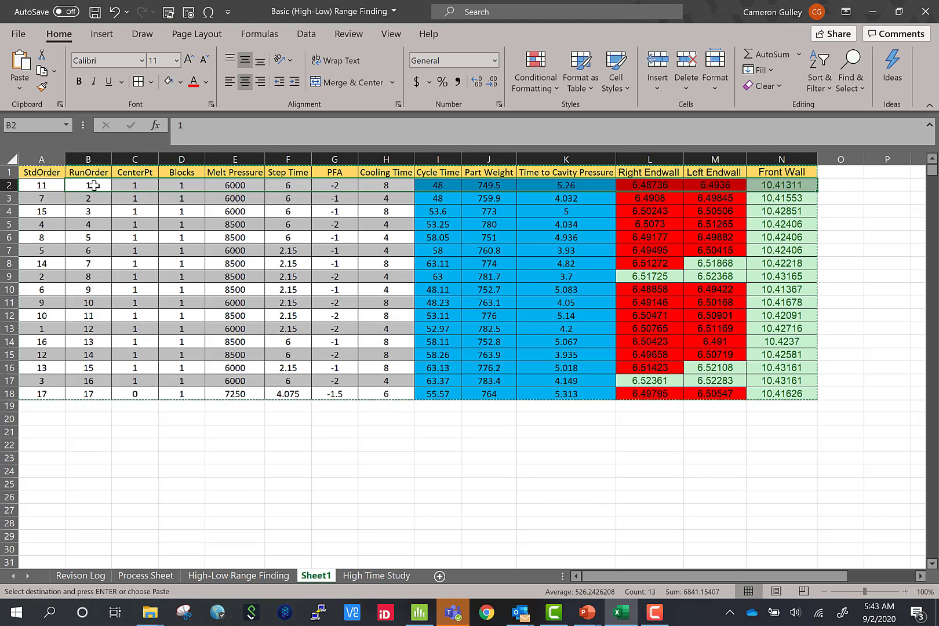
{"action": "left_click", "coordinate": [514, 434]}
{"action": "left_click_drag", "start_coordinate": [32, 172], "coordinate": [768, 393]}
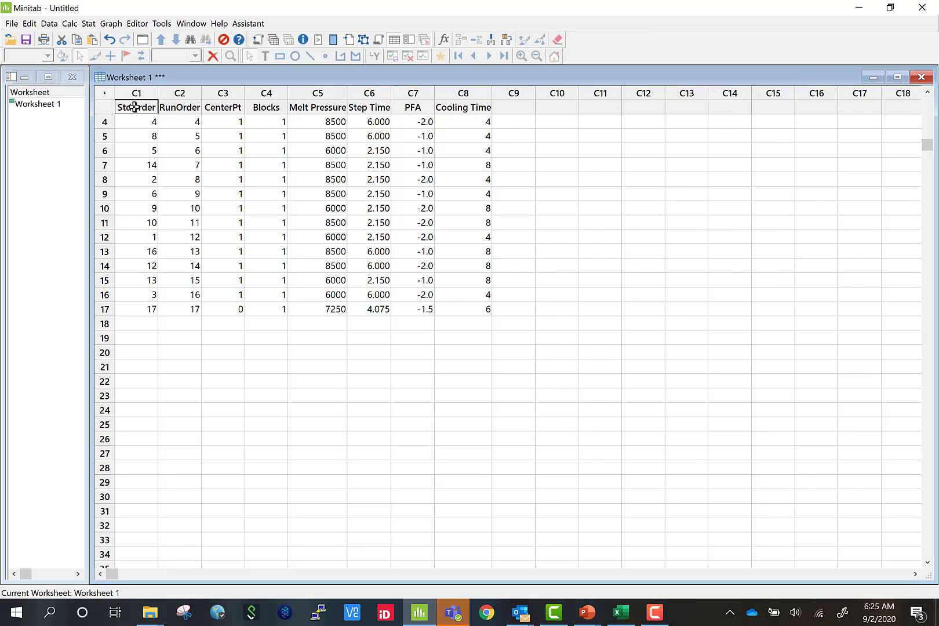
Step: In Analyze Factorial Design, add C9–C14 as responses and exclude center points
{"action": "left_click", "coordinate": [95, 24]}
{"action": "mouse_move", "coordinate": [150, 85]}
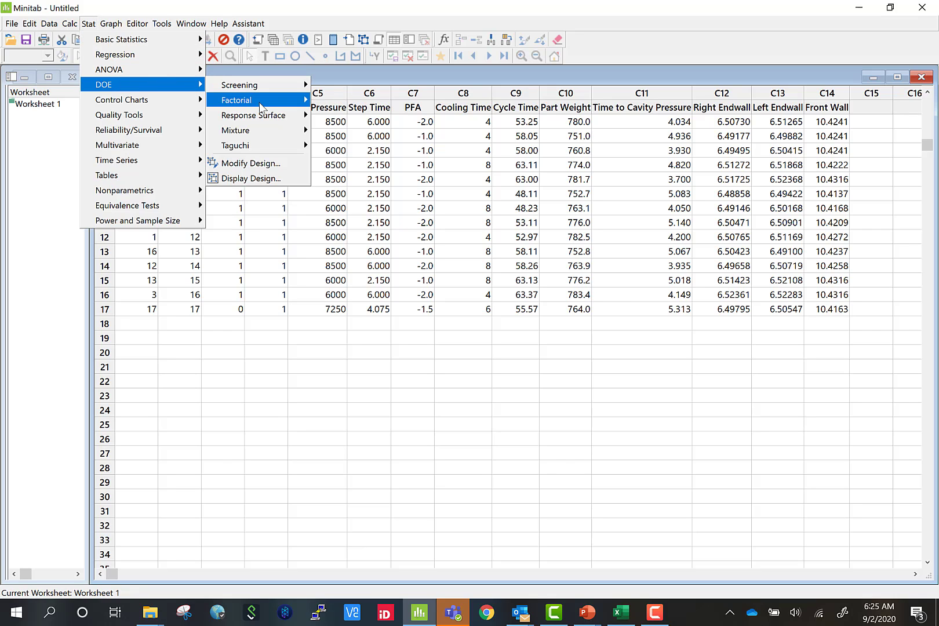
{"action": "mouse_move", "coordinate": [266, 104]}
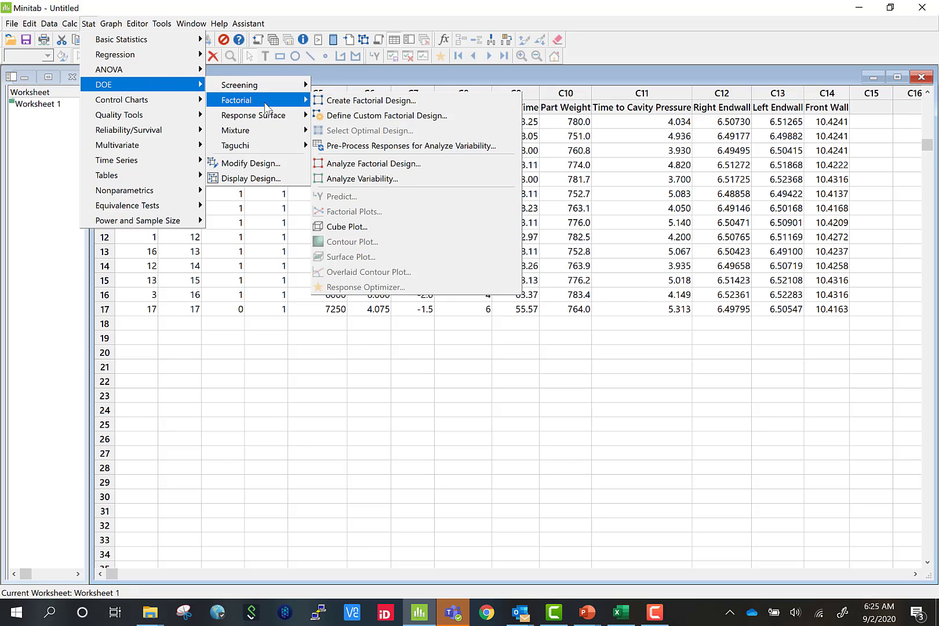
{"action": "left_click", "coordinate": [418, 166]}
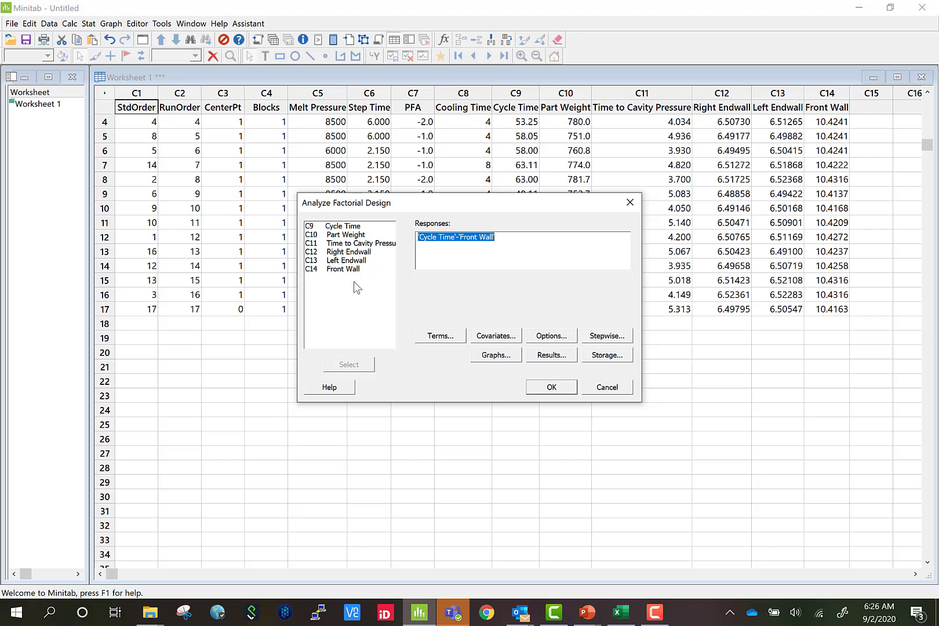
{"action": "left_click_drag", "start_coordinate": [355, 269], "coordinate": [359, 226]}
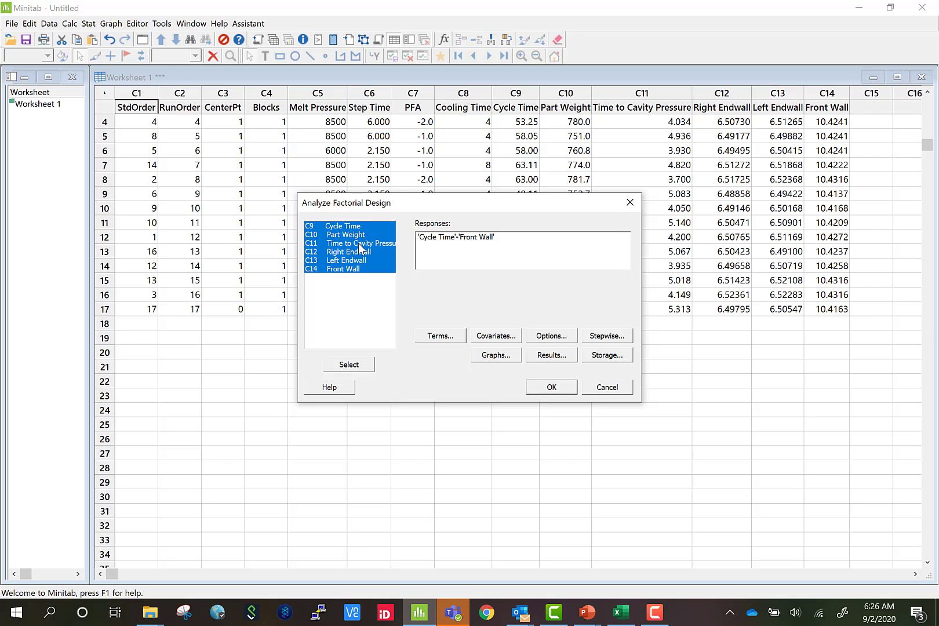
{"action": "left_click", "coordinate": [349, 364]}
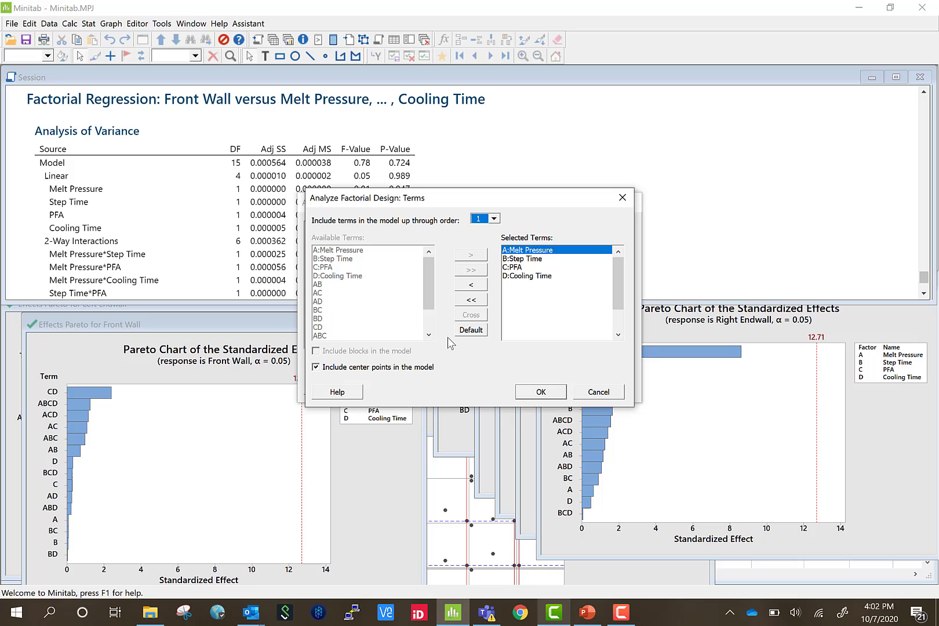
{"action": "left_click", "coordinate": [316, 367]}
Step: Confirm the first-order terms and run the analysis to produce the effects Pareto charts
{"action": "left_click", "coordinate": [540, 392]}
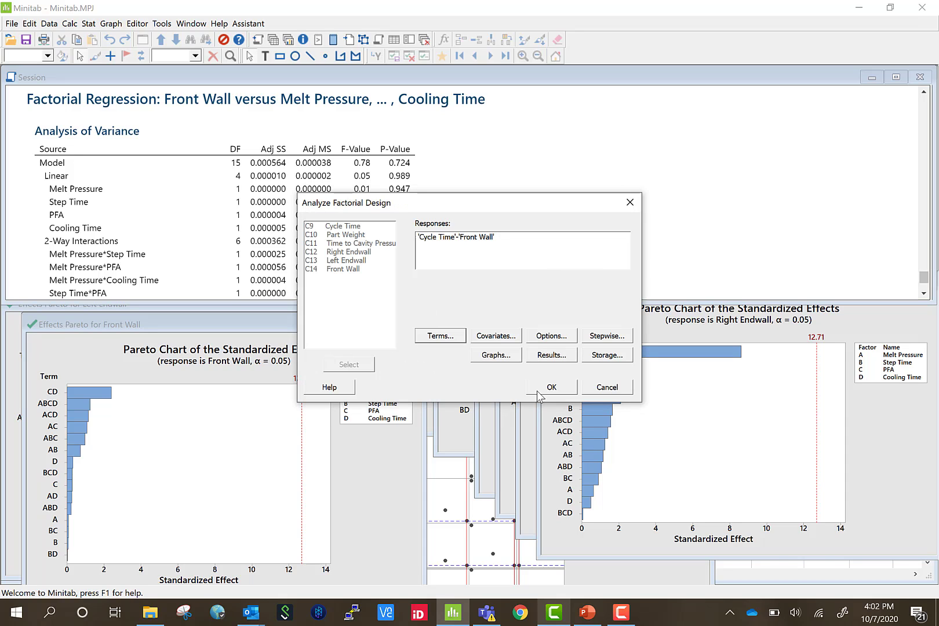
{"action": "left_click", "coordinate": [539, 391]}
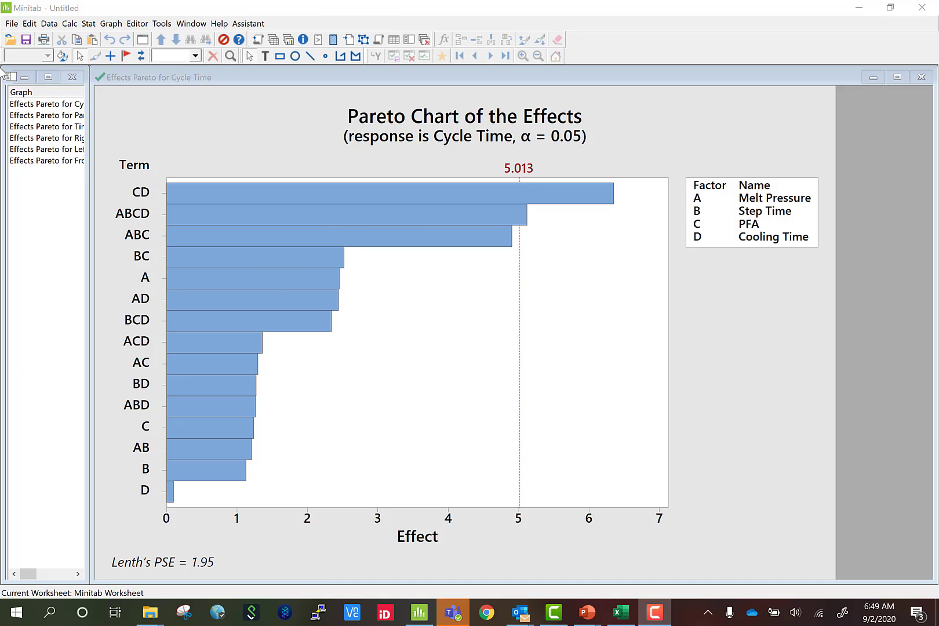
Step: Run the Response Optimizer targeting Front Wall 10.423, endwalls 6.51, Part Weight 770, Cycle Time 50
{"action": "left_click", "coordinate": [87, 24]}
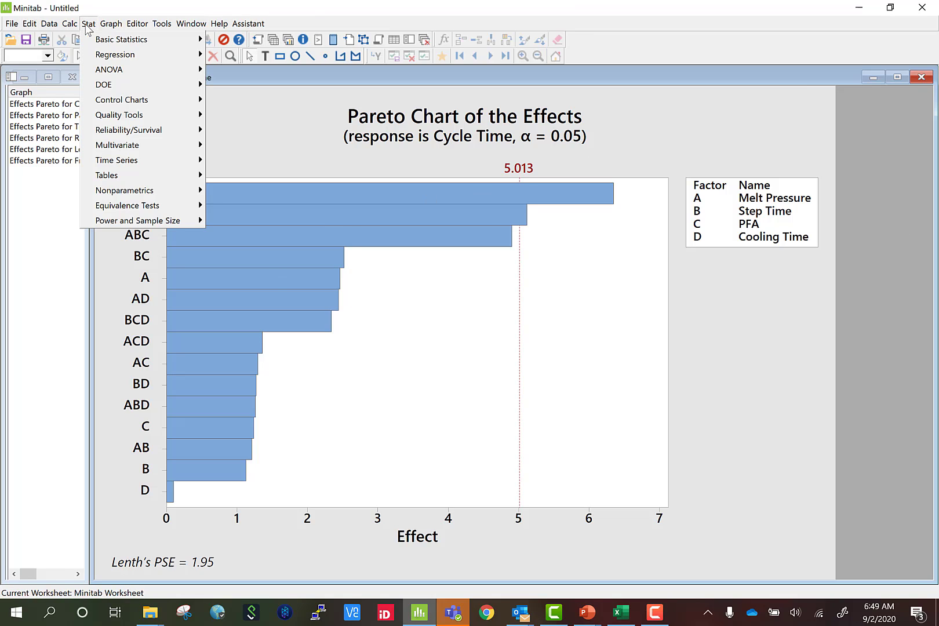
{"action": "mouse_move", "coordinate": [134, 84]}
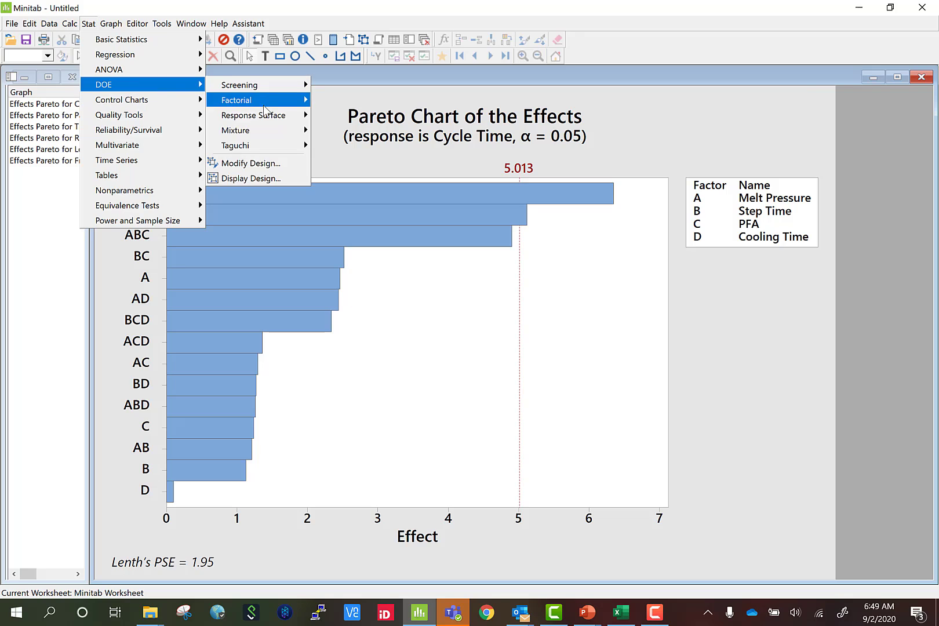
{"action": "mouse_move", "coordinate": [269, 100]}
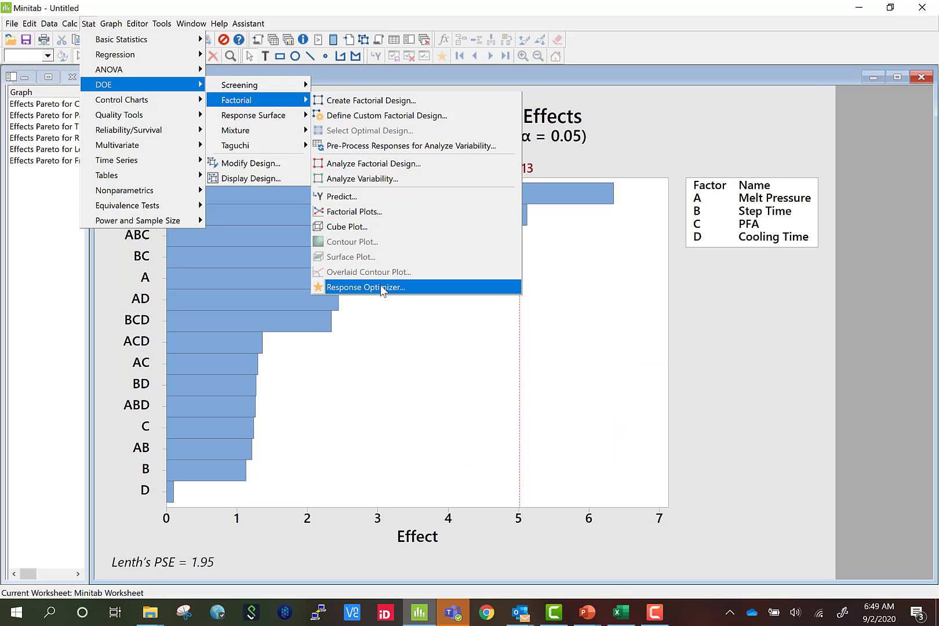
{"action": "left_click", "coordinate": [381, 288]}
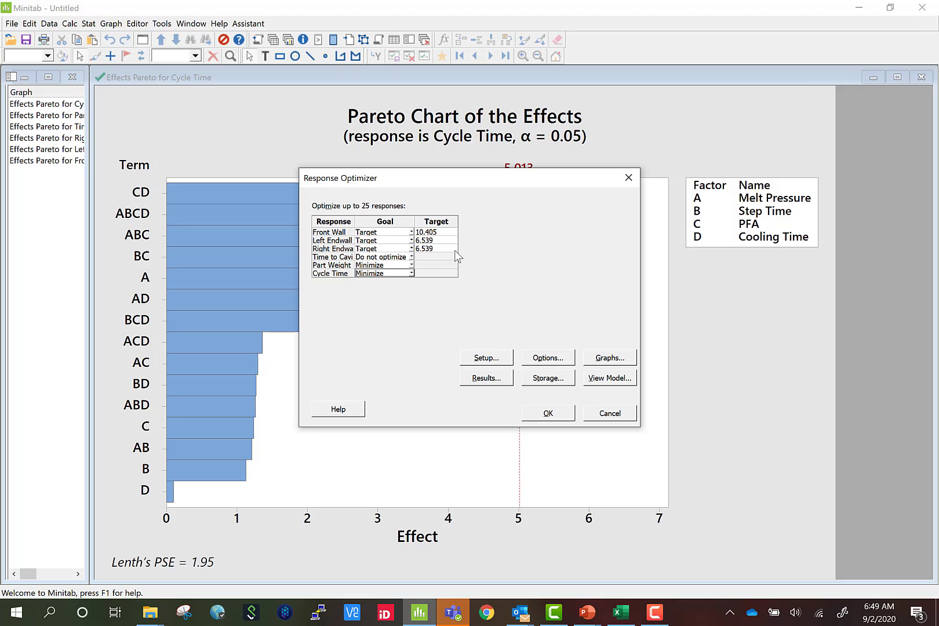
{"action": "left_click", "coordinate": [484, 358]}
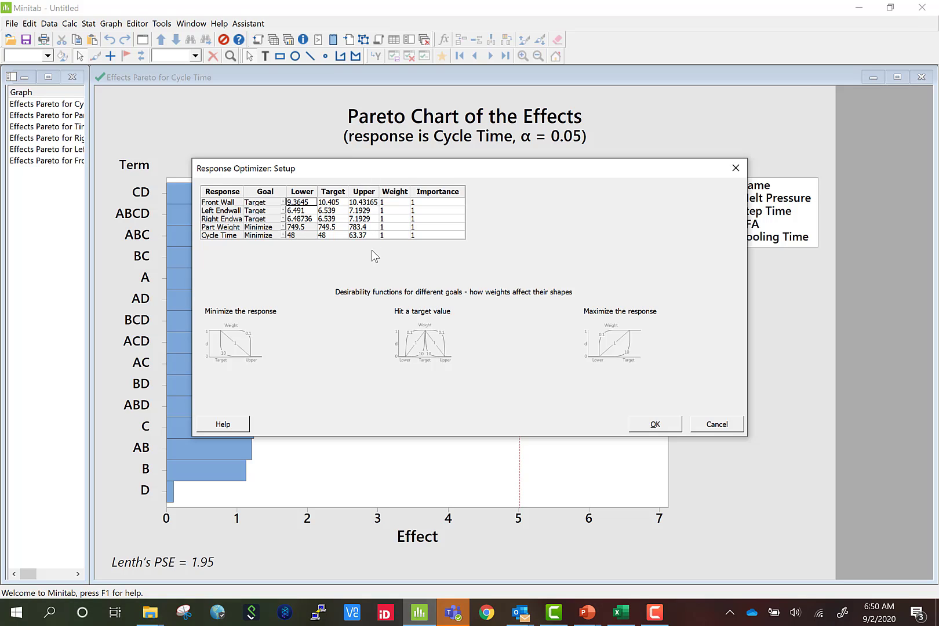
{"action": "left_click", "coordinate": [661, 424]}
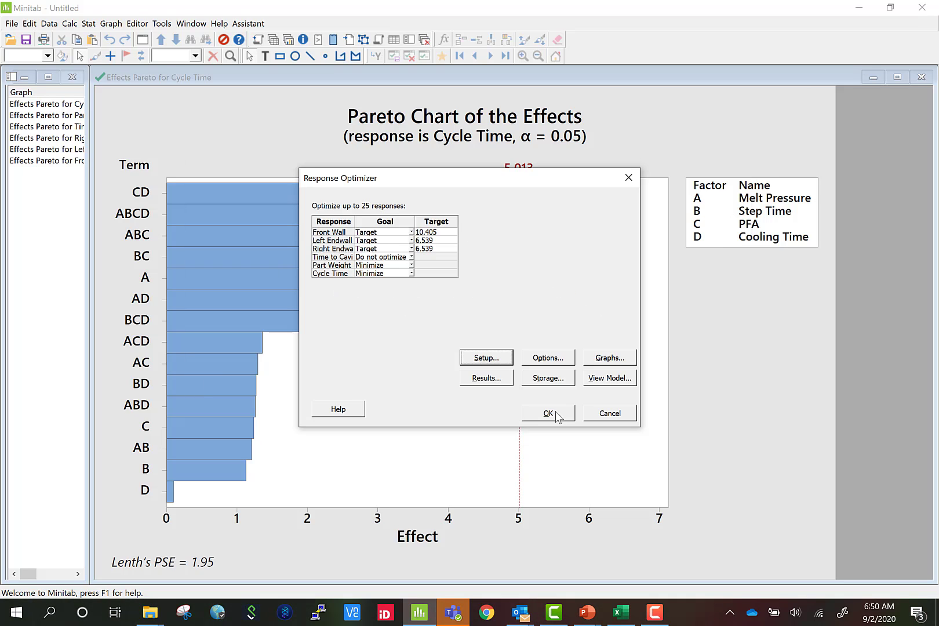
{"action": "left_click", "coordinate": [557, 416]}
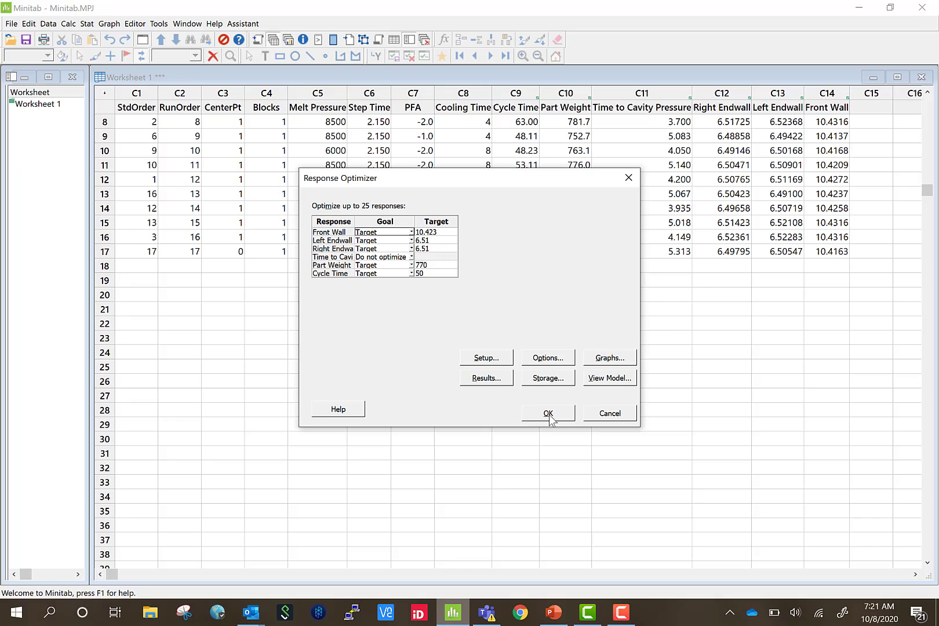
{"action": "left_click", "coordinate": [550, 418]}
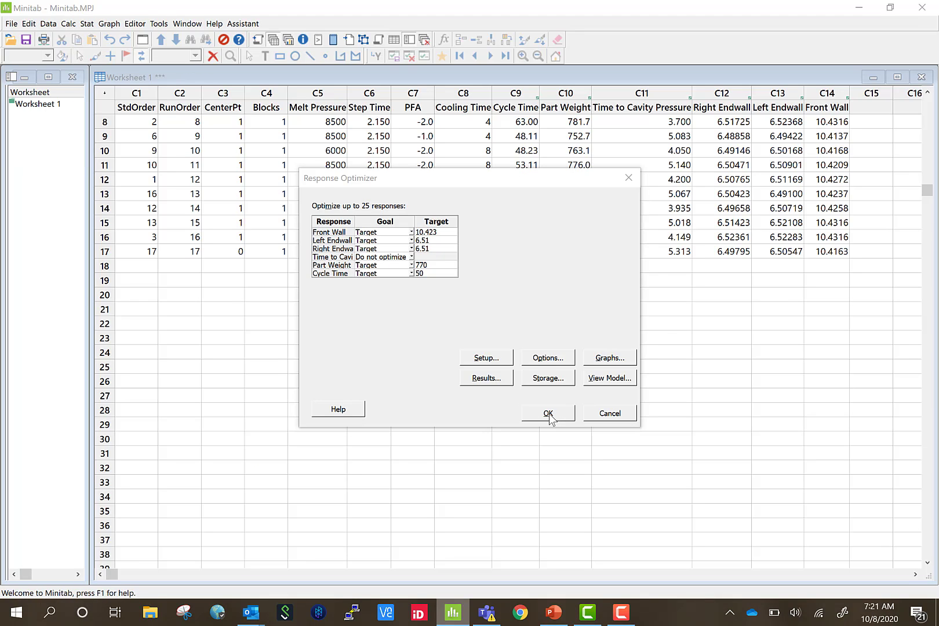
Step: On the optimization plot, move Step Time to about 3.58 and Melt Pressure toward 7658.69, then back to 6000
{"action": "left_click", "coordinate": [365, 202]}
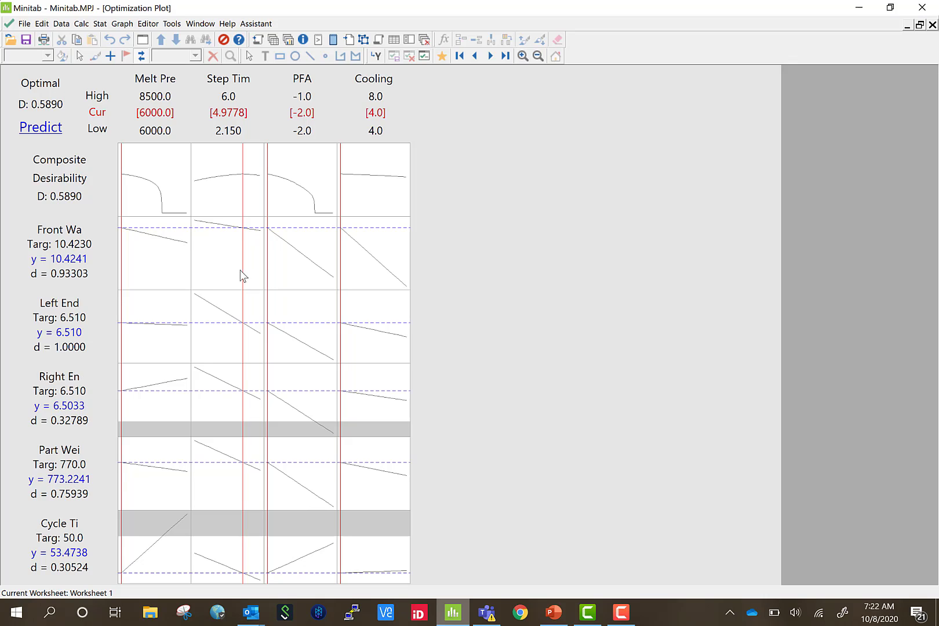
{"action": "left_click_drag", "start_coordinate": [243, 274], "coordinate": [289, 271]}
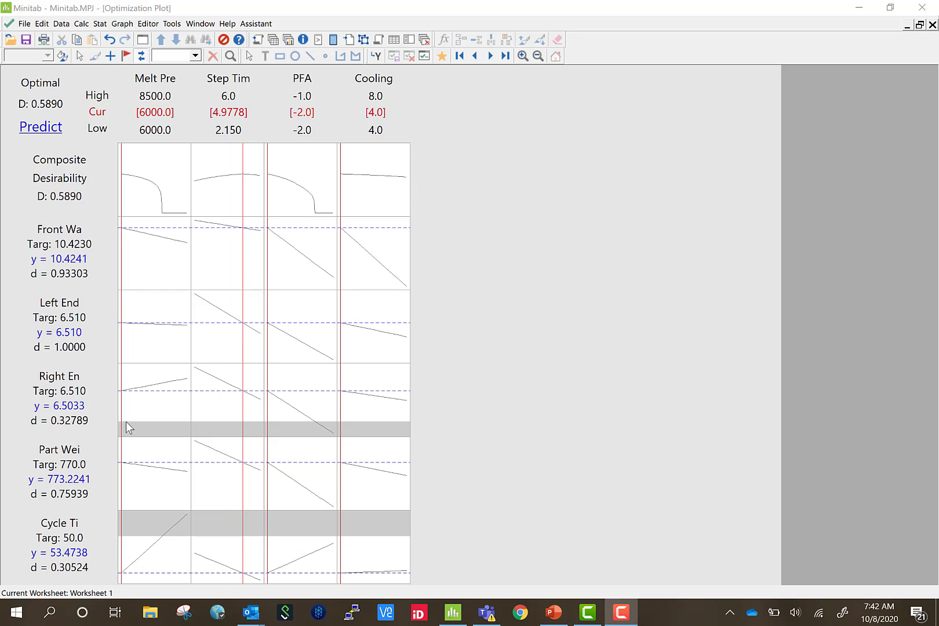
{"action": "left_click_drag", "start_coordinate": [122, 422], "coordinate": [165, 421]}
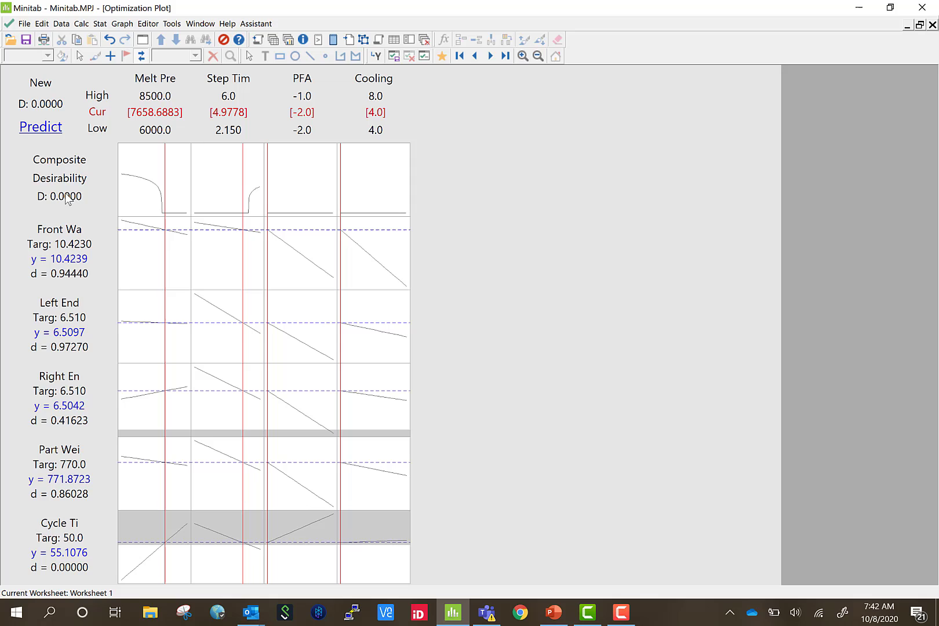
{"action": "left_click_drag", "start_coordinate": [163, 462], "coordinate": [120, 464]}
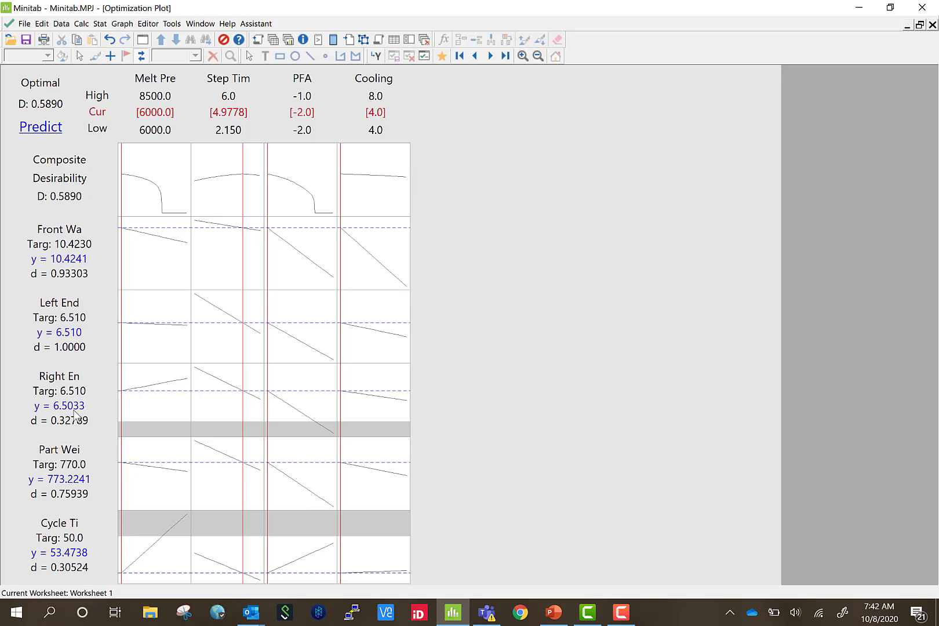
{"action": "mouse_move", "coordinate": [65, 425]}
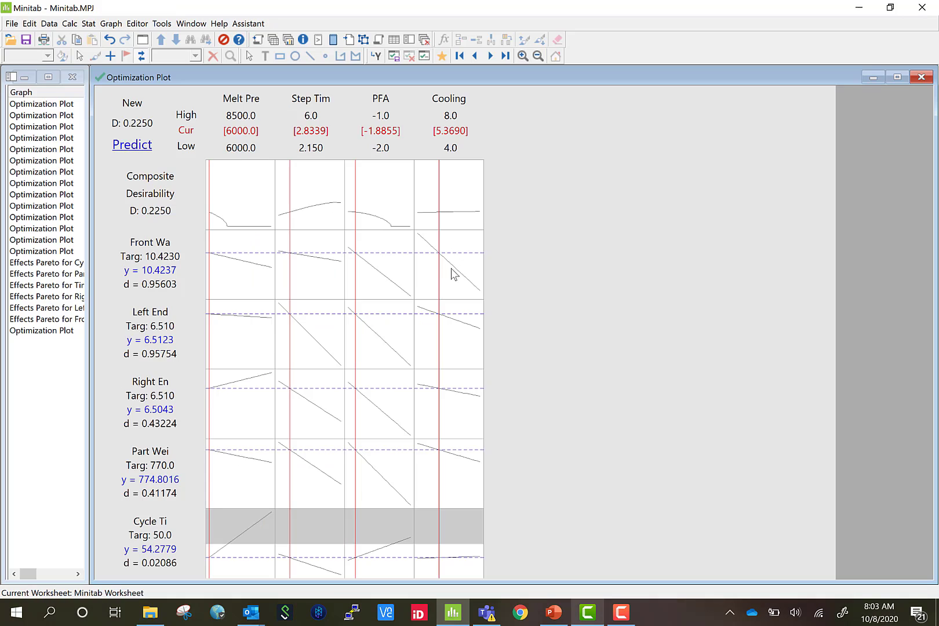
Step: Test alternative optimizer settings: Step Time about 5.41 and PFA -1.5, viewing the other plot
{"action": "left_click_drag", "start_coordinate": [290, 240], "coordinate": [344, 243]}
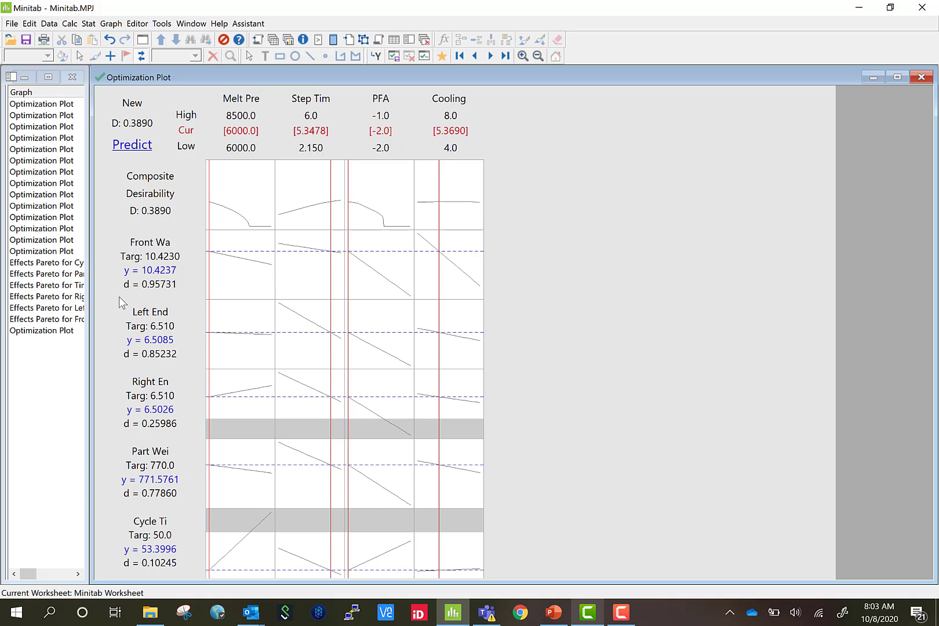
{"action": "left_click", "coordinate": [65, 331]}
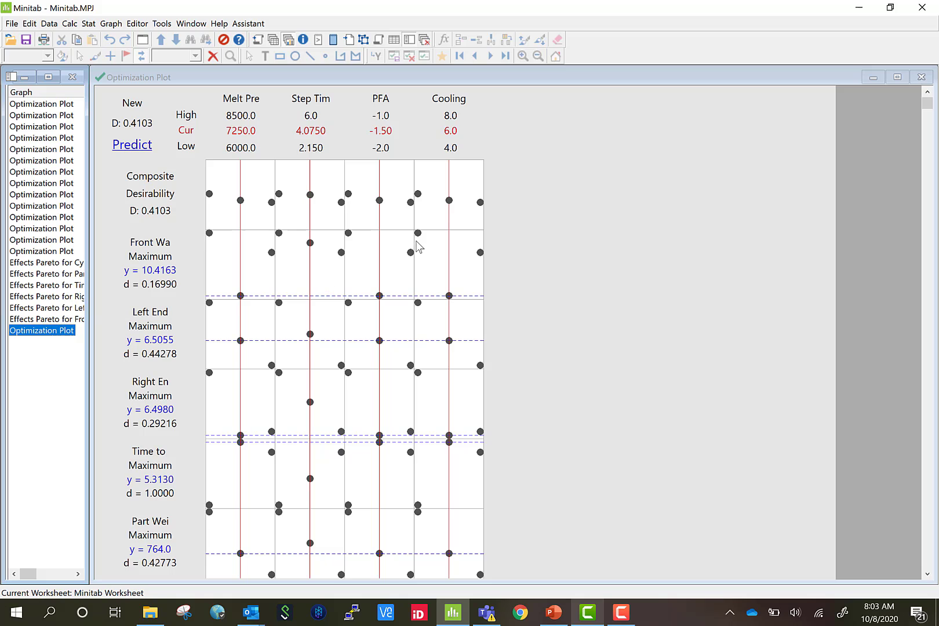
{"action": "left_click", "coordinate": [453, 228]}
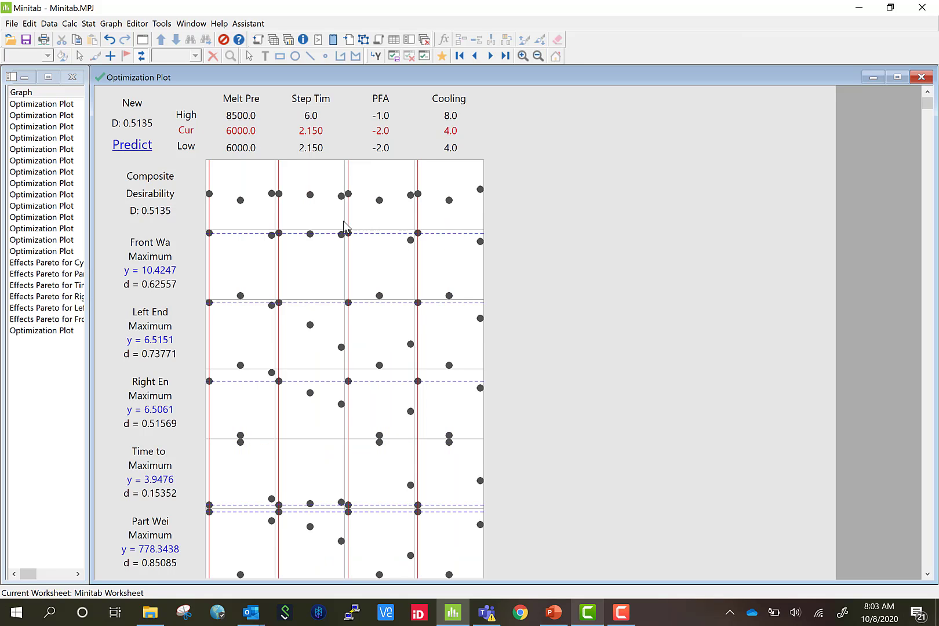
{"action": "left_click_drag", "start_coordinate": [350, 222], "coordinate": [378, 209]}
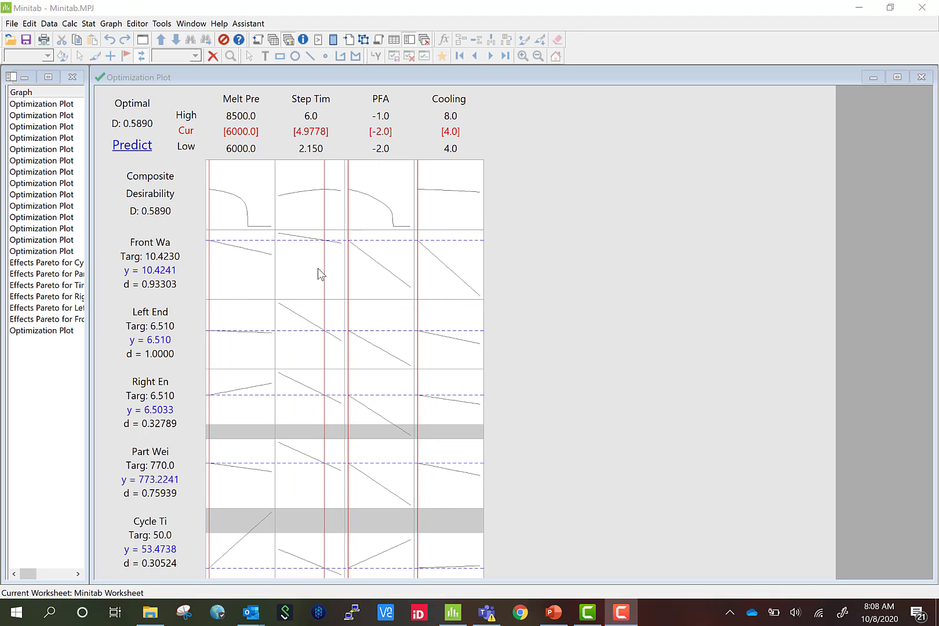